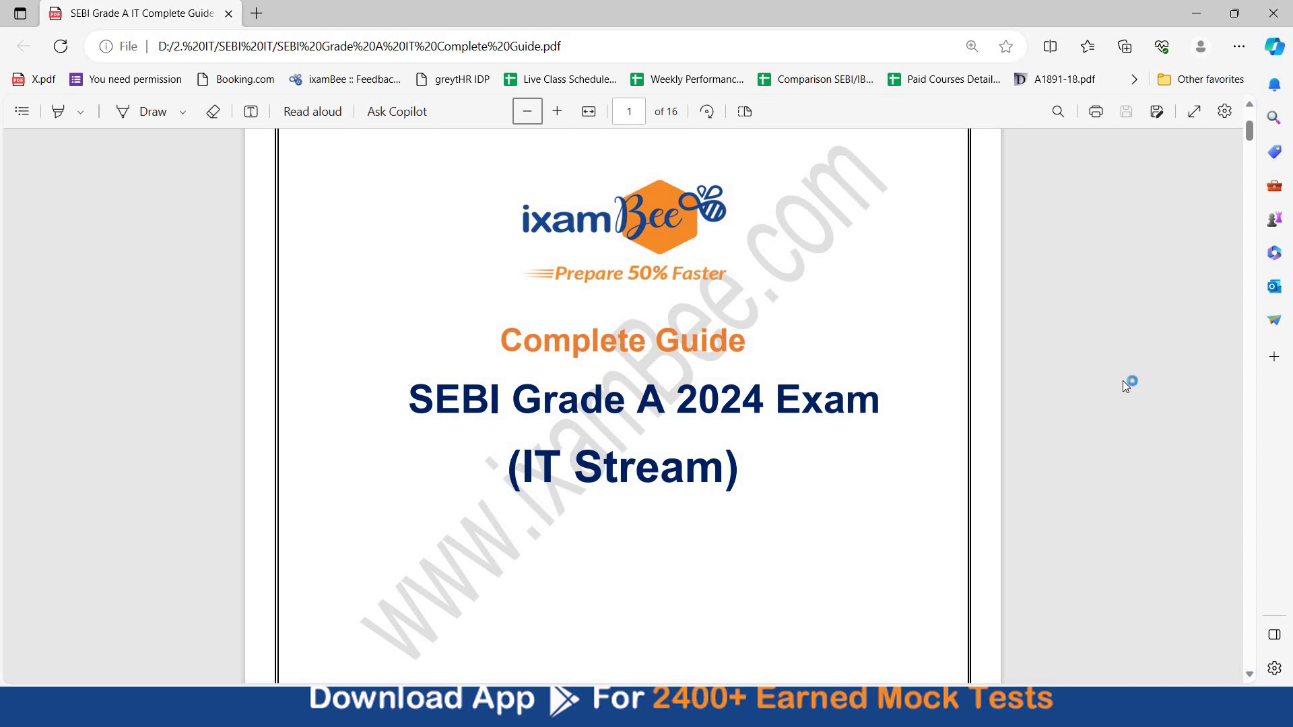
{"action": "scroll", "coordinate": [1122, 381], "scroll_direction": "down", "scroll_amount": 2}
{"action": "scroll", "coordinate": [1122, 381], "scroll_direction": "down", "scroll_amount": 3}
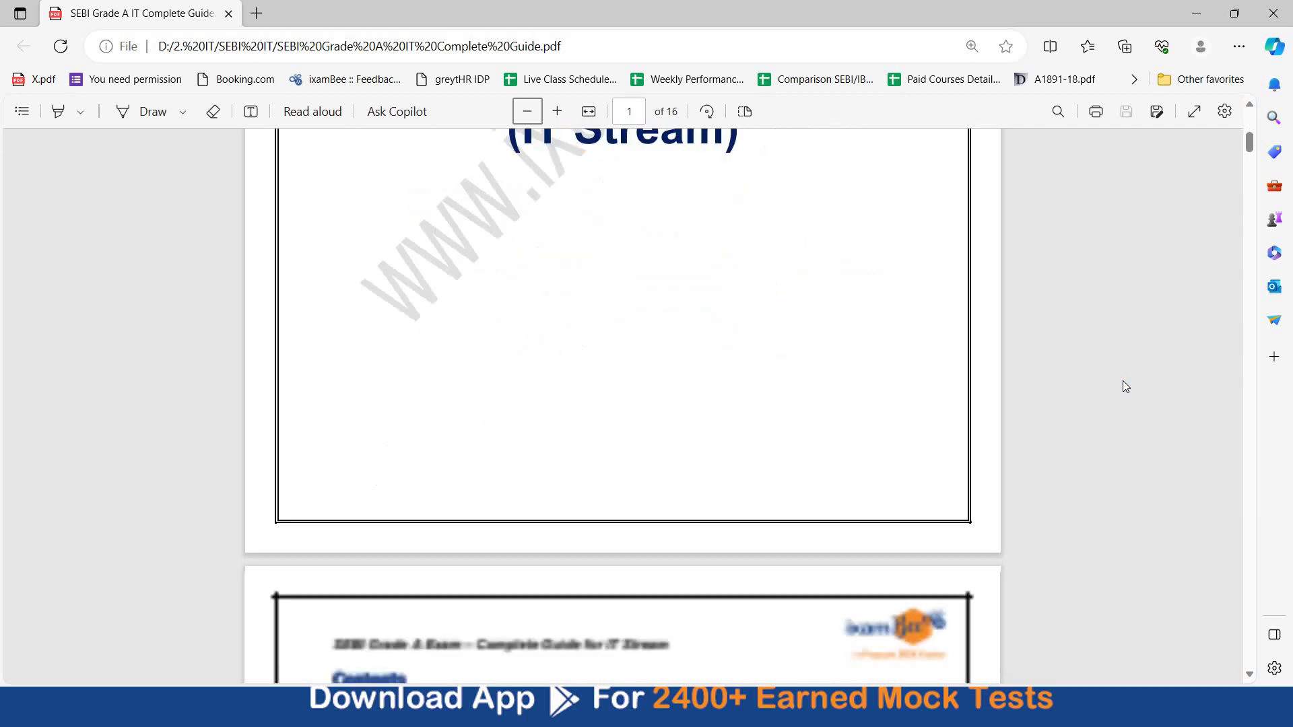
{"action": "scroll", "coordinate": [1122, 381], "scroll_direction": "down", "scroll_amount": 5}
{"action": "scroll", "coordinate": [1122, 381], "scroll_direction": "down", "scroll_amount": 2}
{"action": "scroll", "coordinate": [1122, 381], "scroll_direction": "down", "scroll_amount": 1}
{"action": "scroll", "coordinate": [1122, 381], "scroll_direction": "down", "scroll_amount": 1}
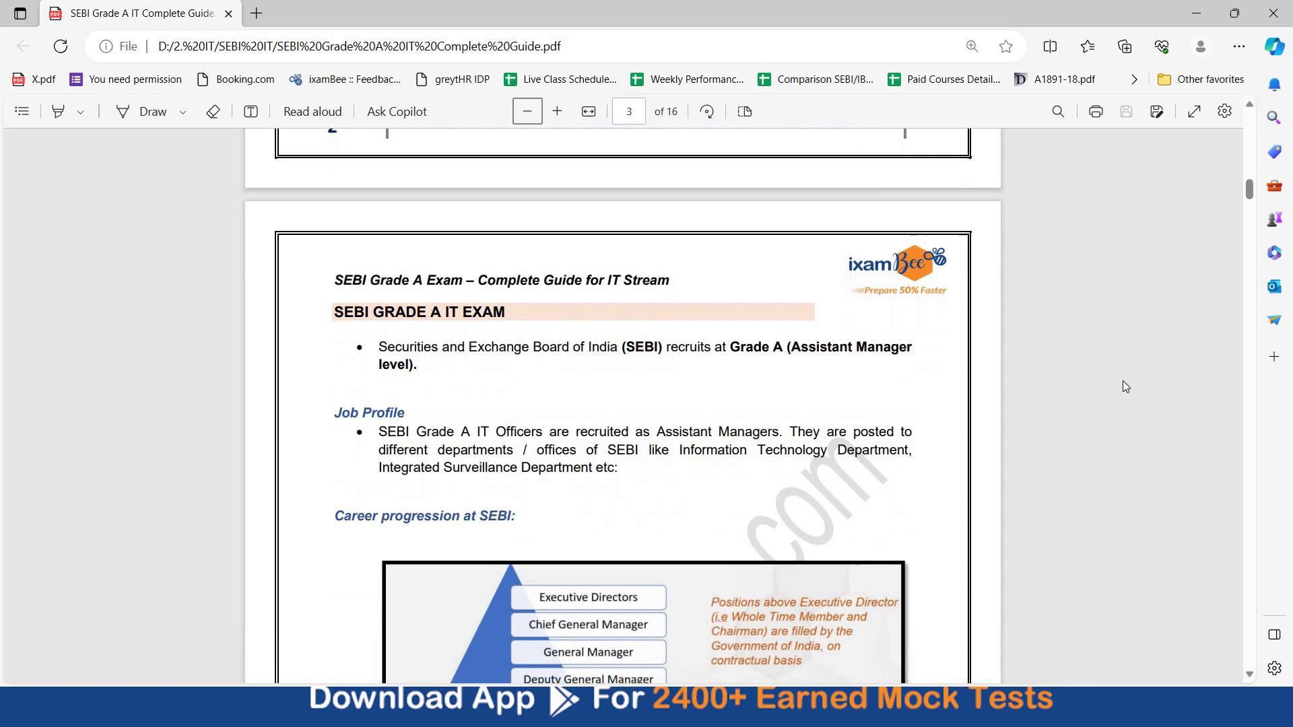
Turn on the Draw pen with red ink
{"action": "left_click", "coordinate": [151, 111]}
{"action": "left_click", "coordinate": [180, 112]}
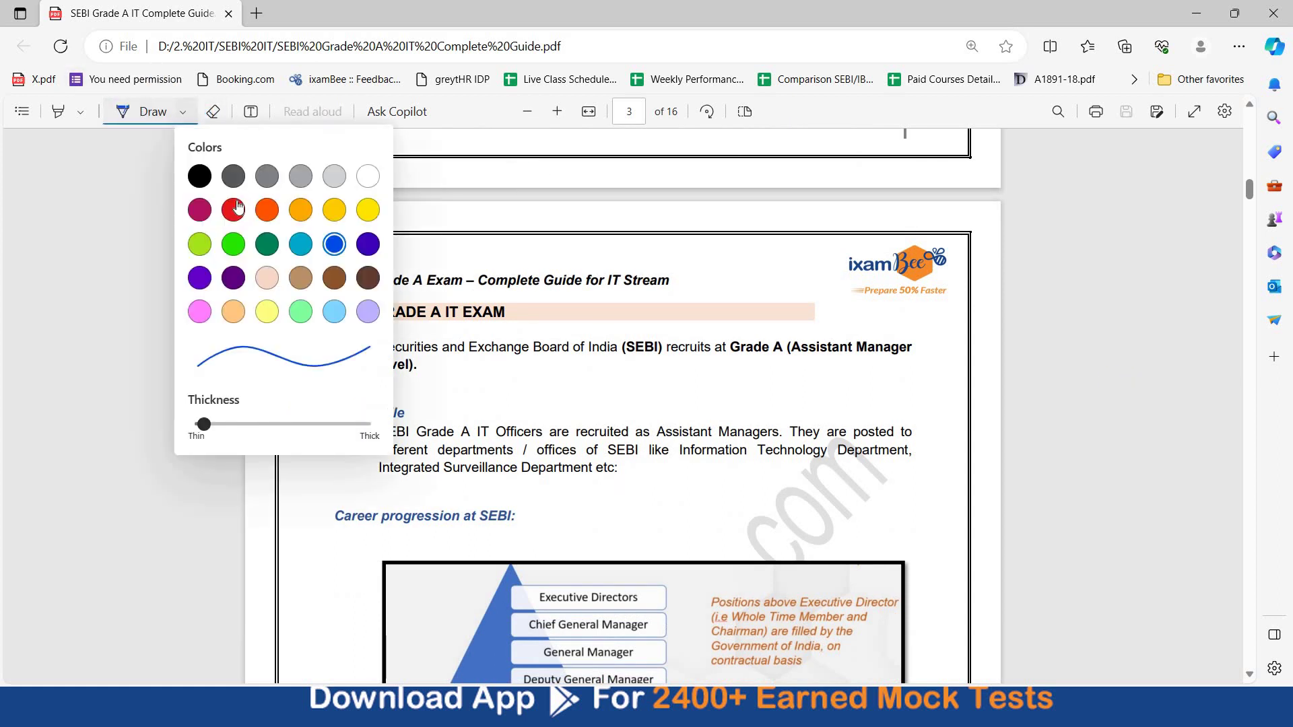
{"action": "left_click", "coordinate": [233, 209]}
{"action": "left_click", "coordinate": [63, 598]}
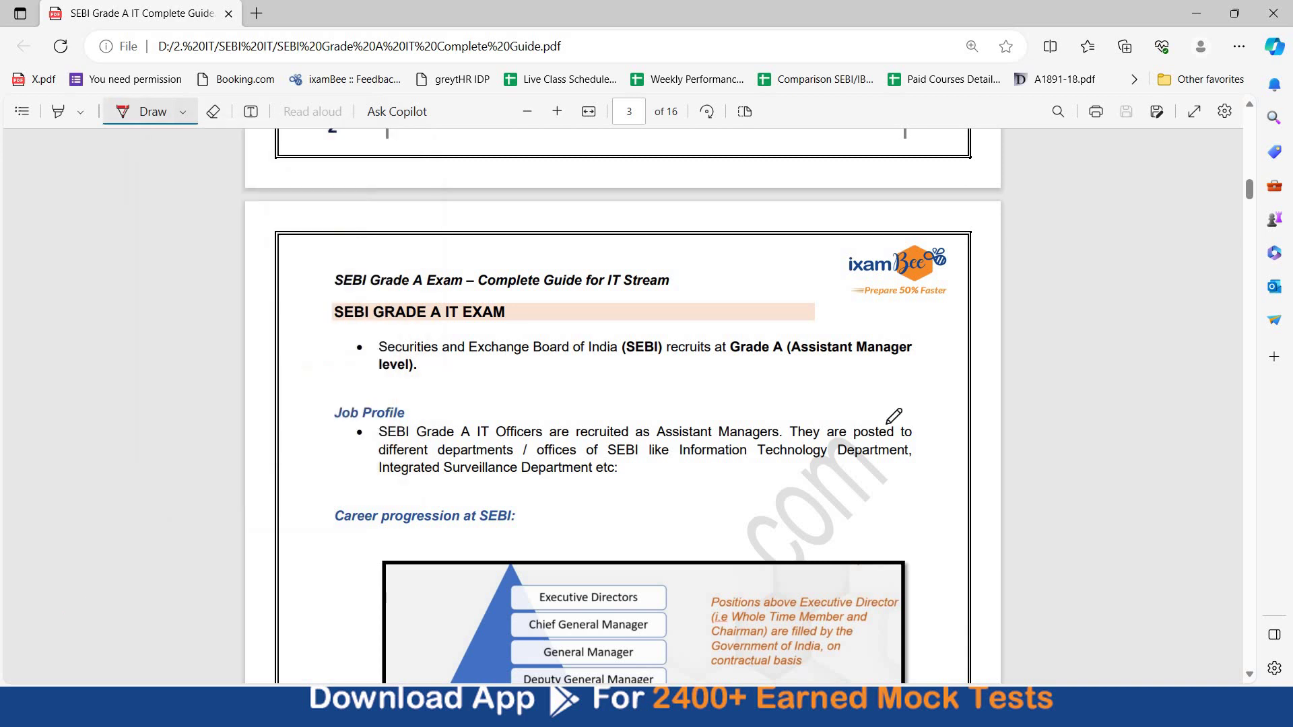
{"action": "scroll", "coordinate": [894, 417], "scroll_direction": "down", "scroll_amount": 1}
{"action": "scroll", "coordinate": [894, 417], "scroll_direction": "down", "scroll_amount": 2}
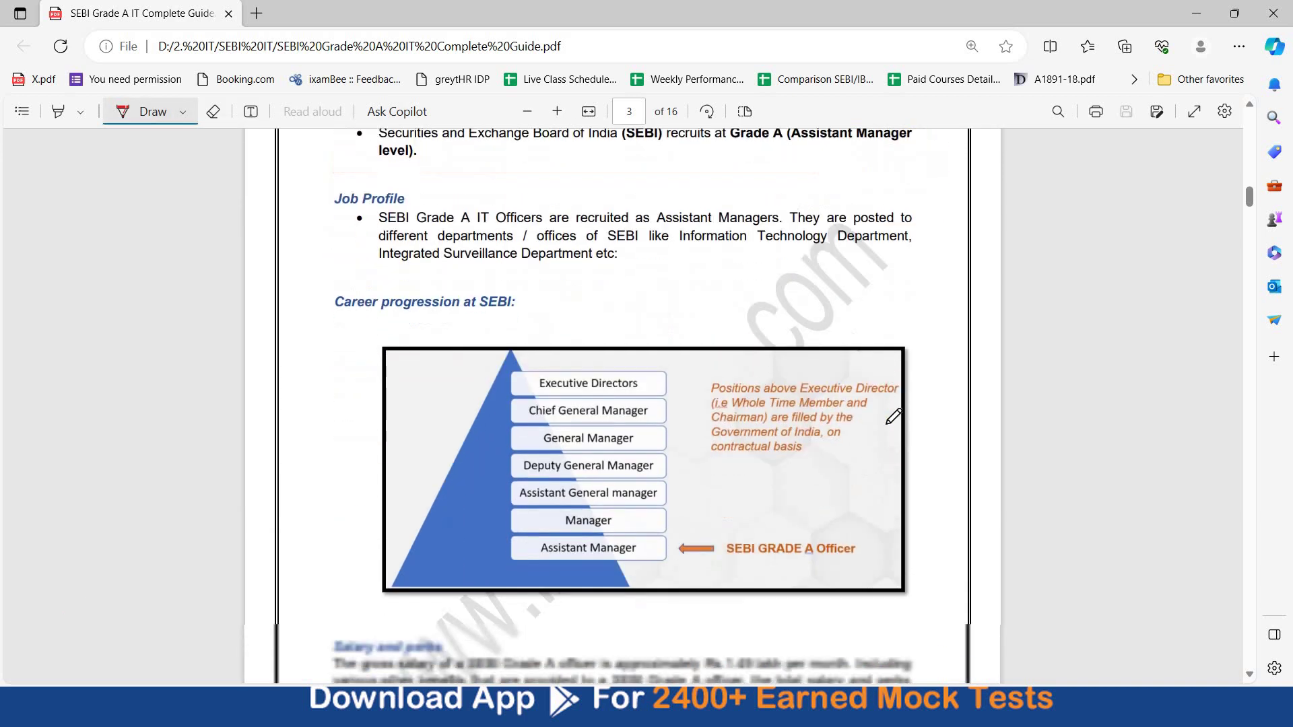
Tick Assistant Manager, arrow up the pyramid, underline Rs. 2 lakh, tick the video link
{"action": "left_click_drag", "start_coordinate": [479, 556], "coordinate": [545, 525]}
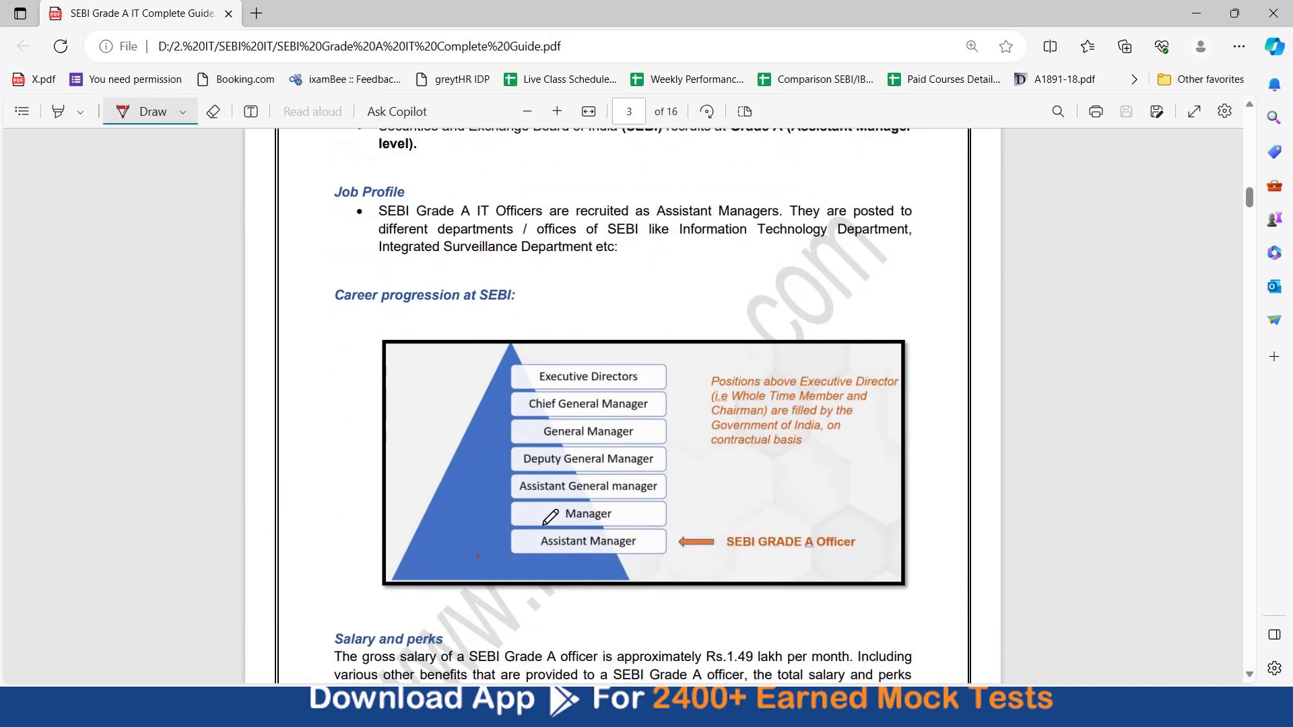
{"action": "mouse_move", "coordinate": [482, 562]}
{"action": "left_mouse_down"}
{"action": "mouse_move", "coordinate": [486, 382]}
{"action": "mouse_move", "coordinate": [492, 408]}
{"action": "left_mouse_up"}
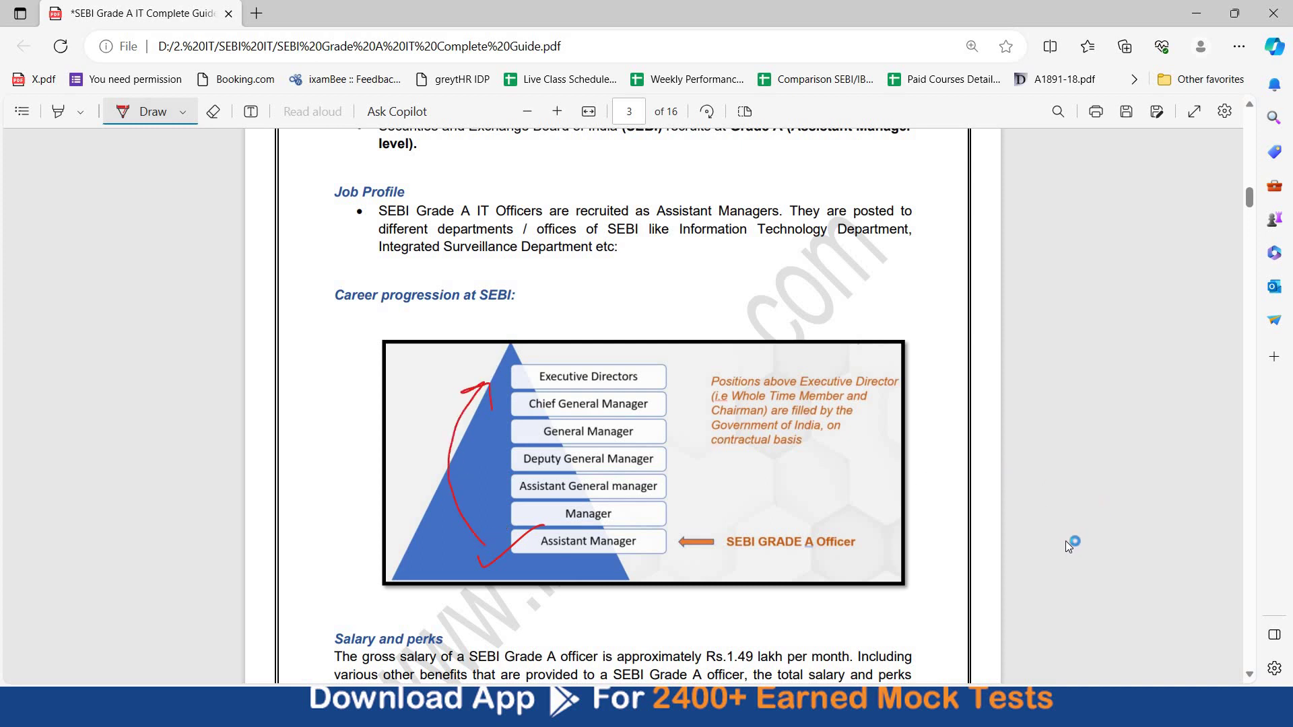
{"action": "scroll", "coordinate": [1253, 681], "scroll_direction": "down", "scroll_amount": 3}
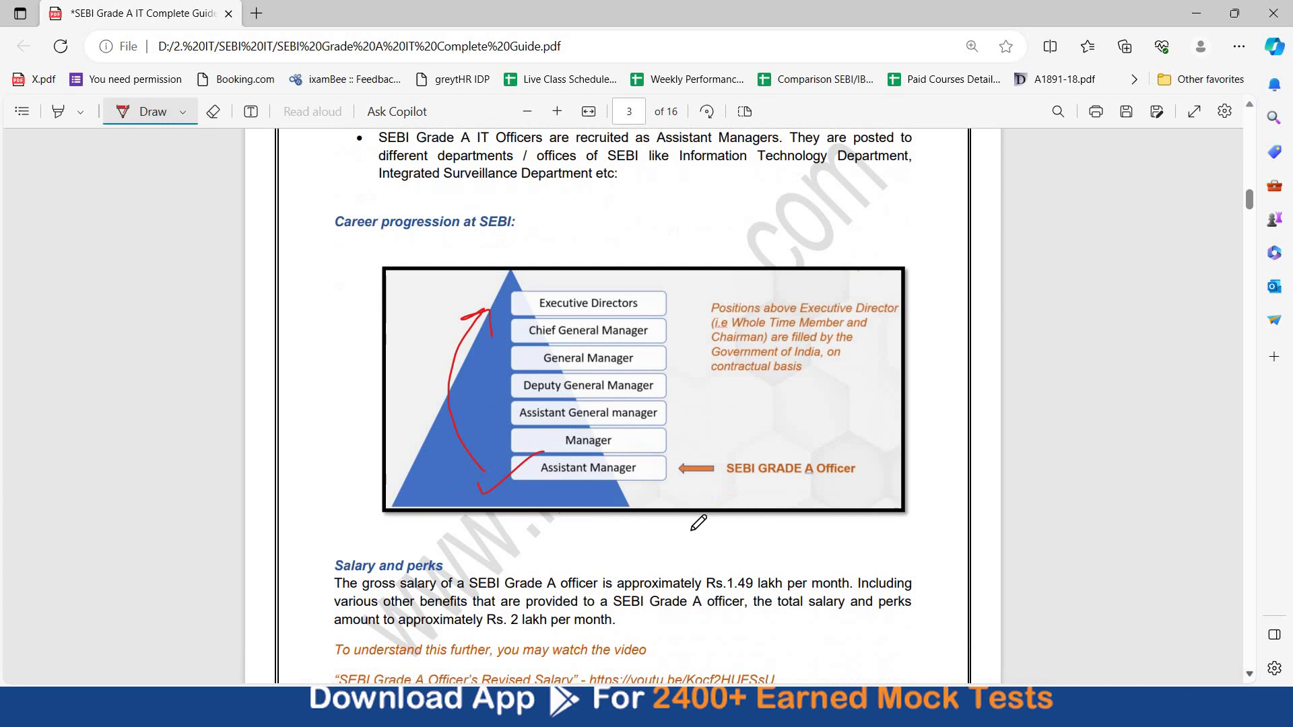
{"action": "left_click_drag", "start_coordinate": [436, 503], "coordinate": [626, 505]}
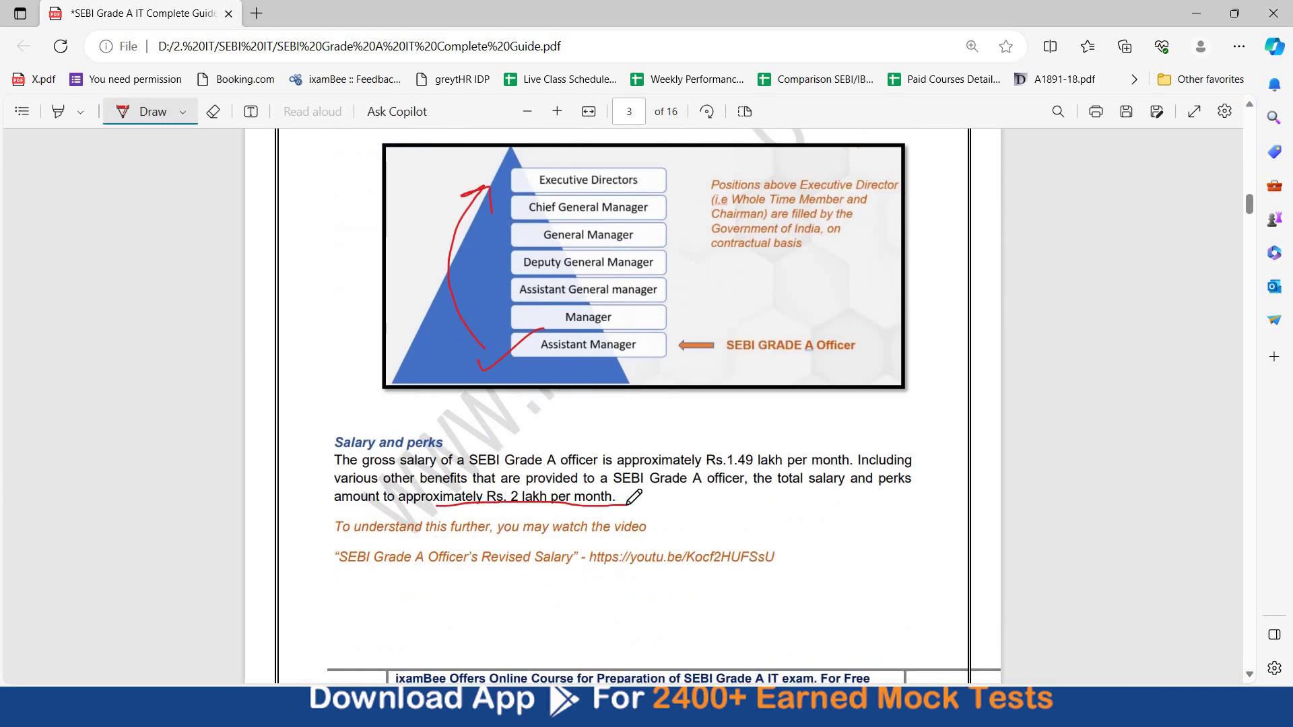
{"action": "left_click_drag", "start_coordinate": [699, 583], "coordinate": [854, 488]}
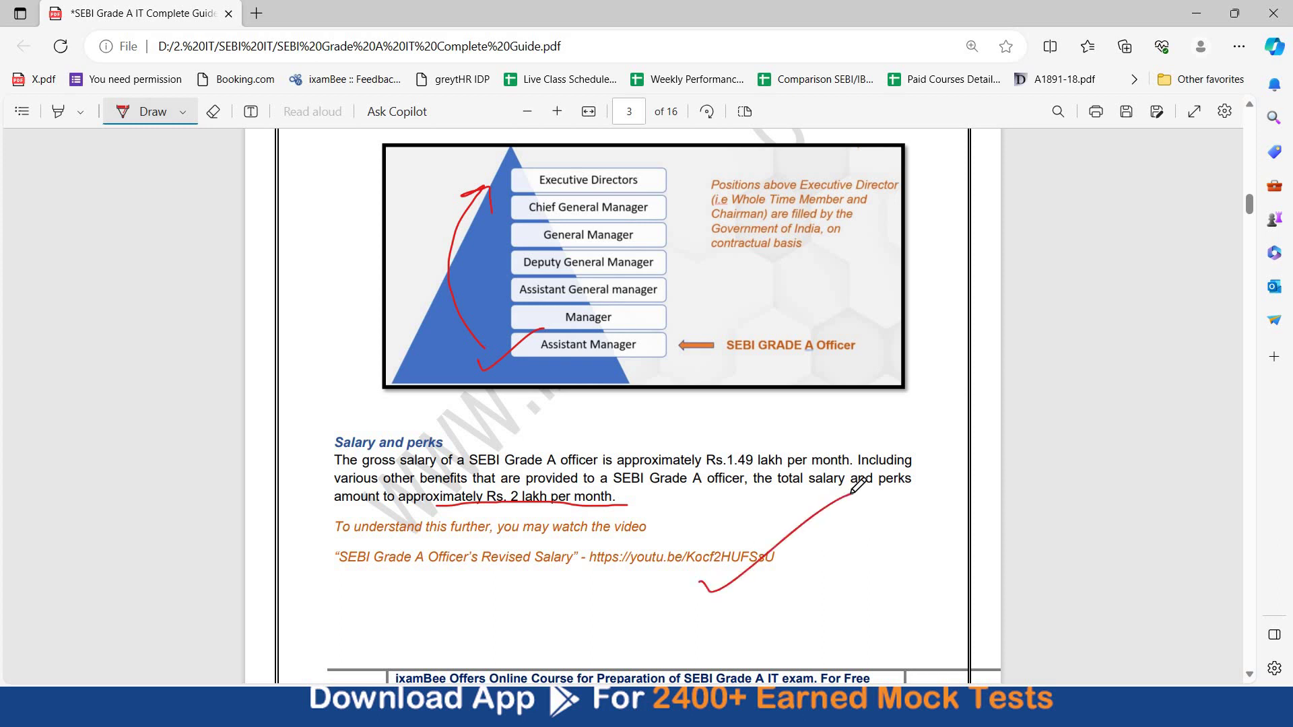
{"action": "scroll", "coordinate": [856, 486], "scroll_direction": "down", "scroll_amount": 3}
{"action": "scroll", "coordinate": [857, 486], "scroll_direction": "down", "scroll_amount": 3}
{"action": "scroll", "coordinate": [857, 486], "scroll_direction": "down", "scroll_amount": 3}
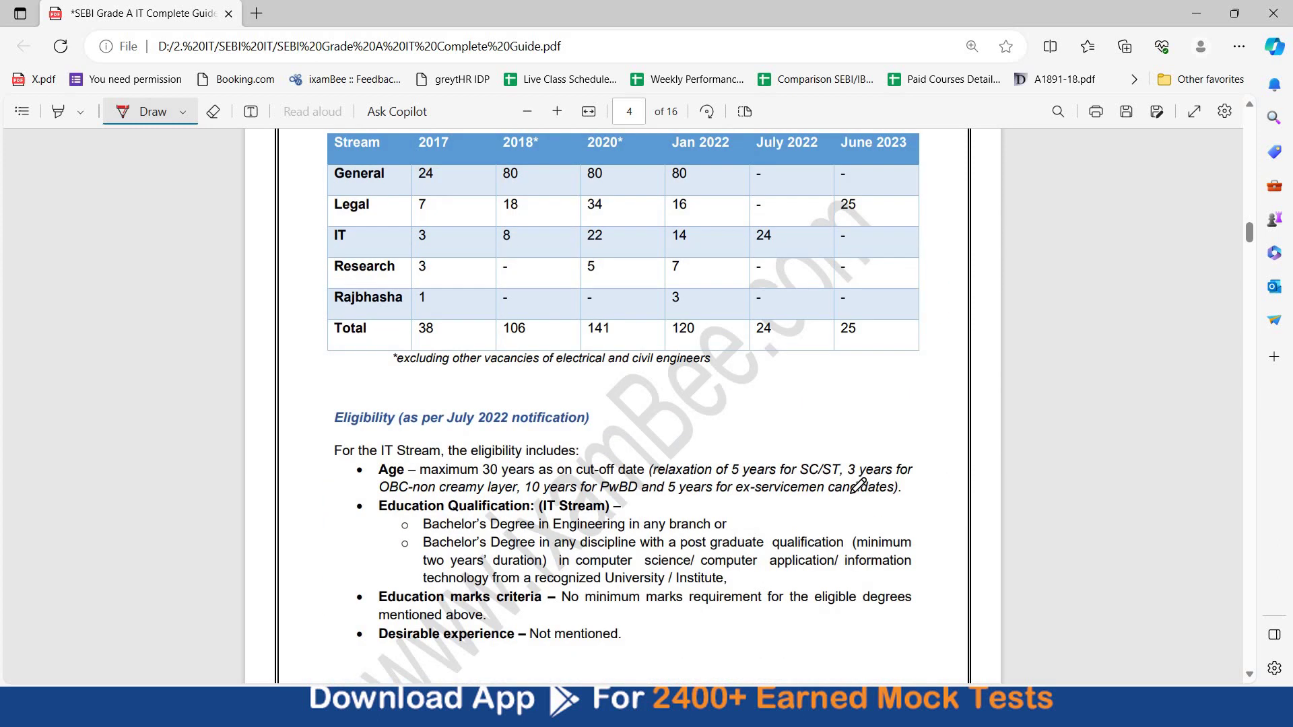
{"action": "scroll", "coordinate": [856, 486], "scroll_direction": "up", "scroll_amount": 1}
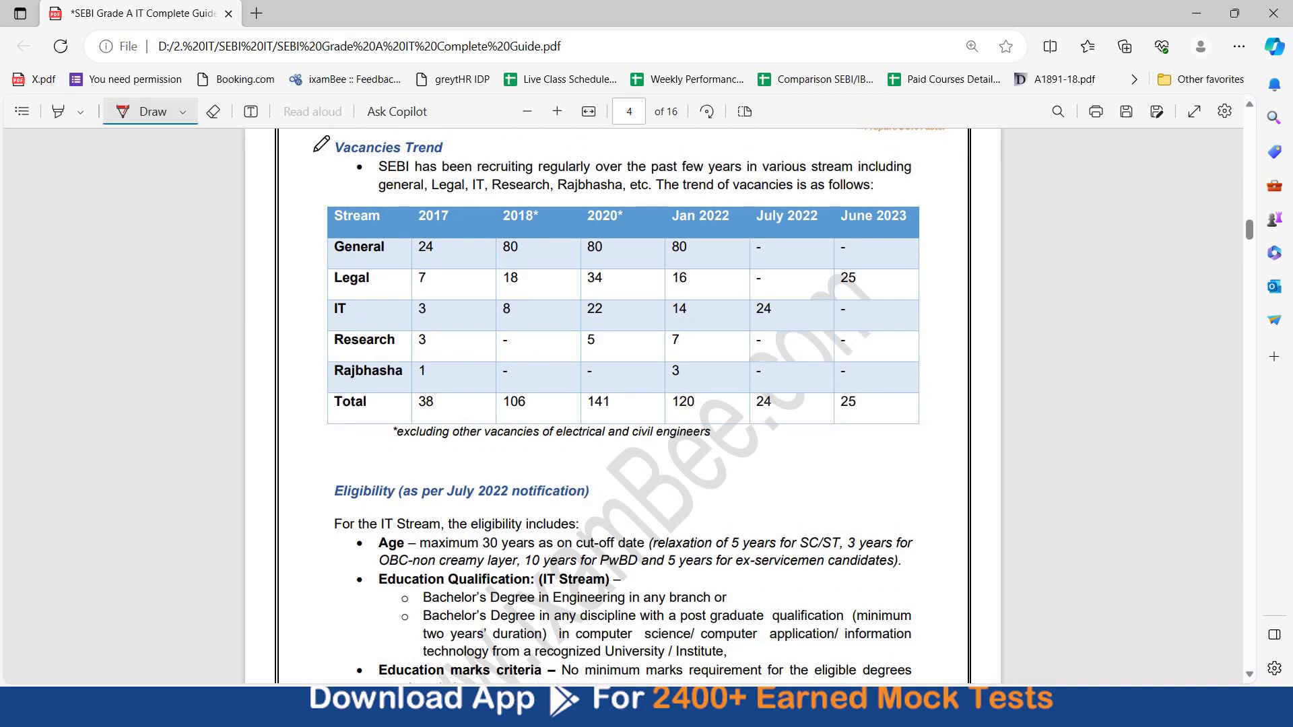
Bracket the vacancies table, arrow the IT row, circle June 2023 and mark Jan 2022
{"action": "left_click_drag", "start_coordinate": [317, 141], "coordinate": [287, 443]}
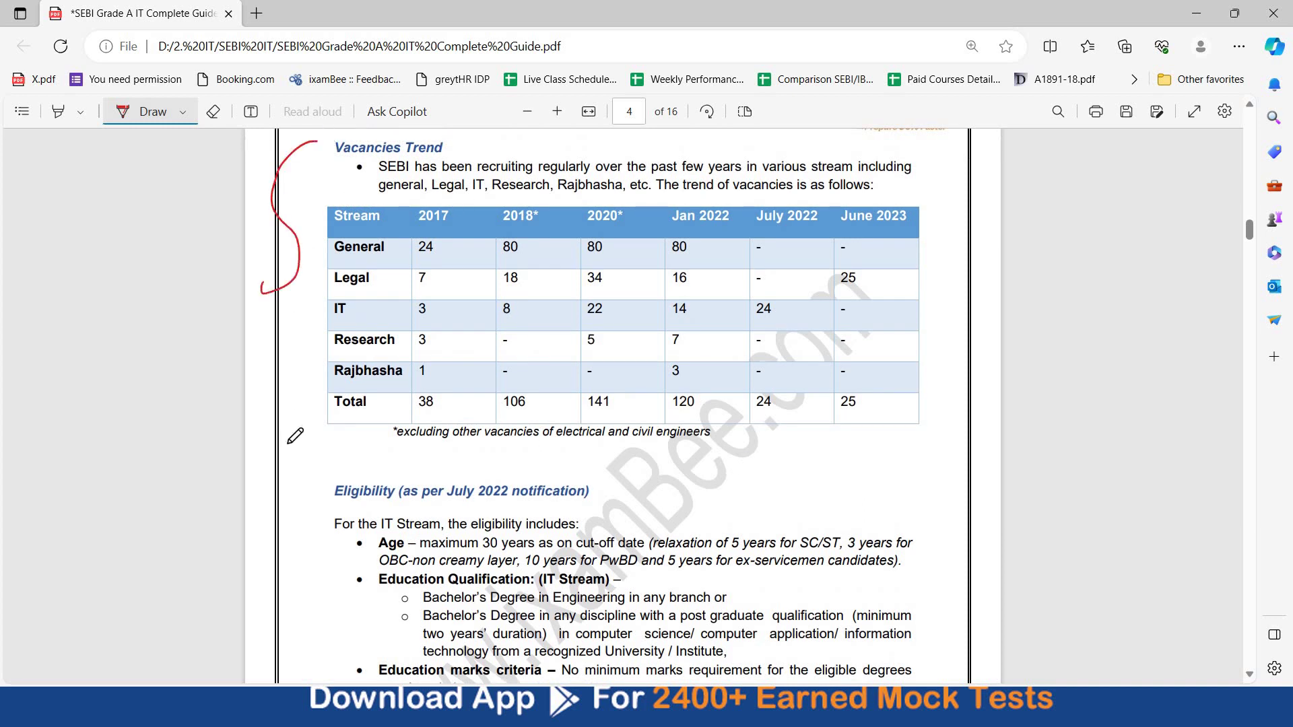
{"action": "mouse_move", "coordinate": [310, 323]}
{"action": "left_mouse_down"}
{"action": "mouse_move", "coordinate": [382, 328]}
{"action": "mouse_move", "coordinate": [367, 336]}
{"action": "left_mouse_up"}
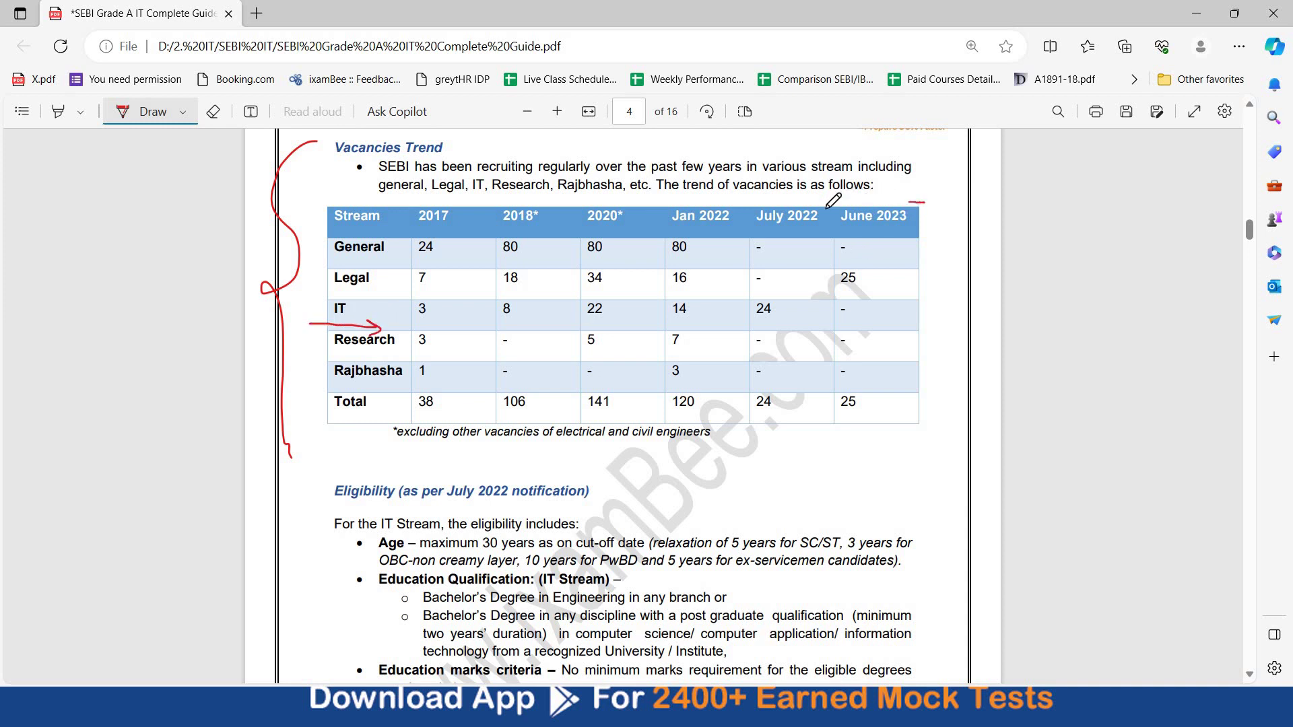
{"action": "mouse_move", "coordinate": [826, 216]}
{"action": "left_mouse_down"}
{"action": "mouse_move", "coordinate": [923, 202]}
{"action": "mouse_move", "coordinate": [830, 216]}
{"action": "left_mouse_up"}
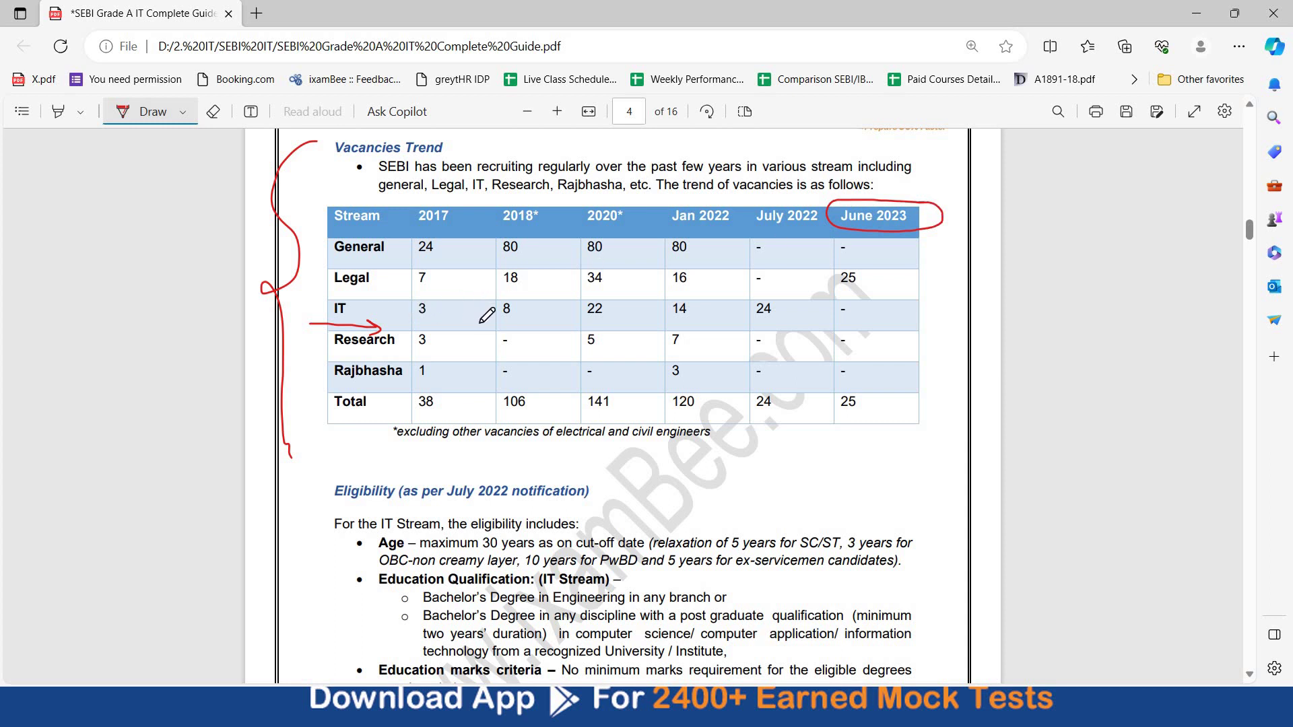
{"action": "left_click_drag", "start_coordinate": [481, 324], "coordinate": [755, 327]}
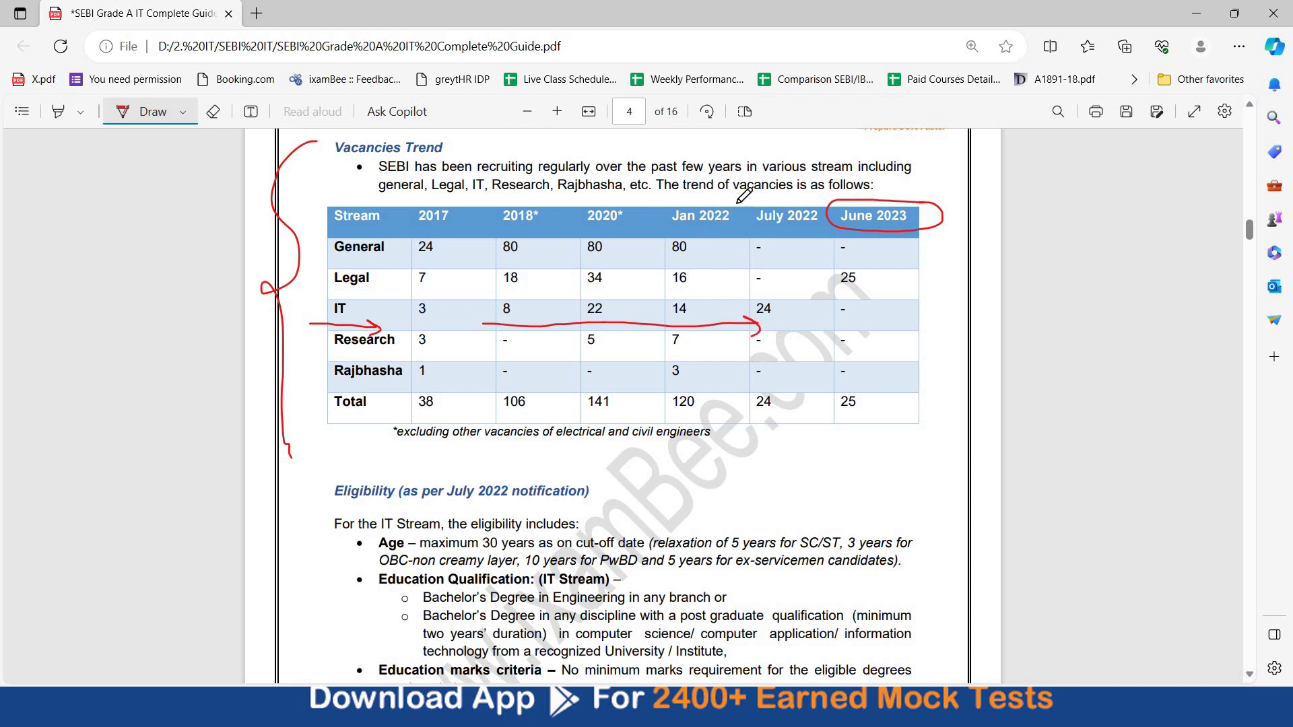
{"action": "left_click_drag", "start_coordinate": [711, 236], "coordinate": [744, 193]}
{"action": "scroll", "coordinate": [1252, 676], "scroll_direction": "down", "scroll_amount": 2}
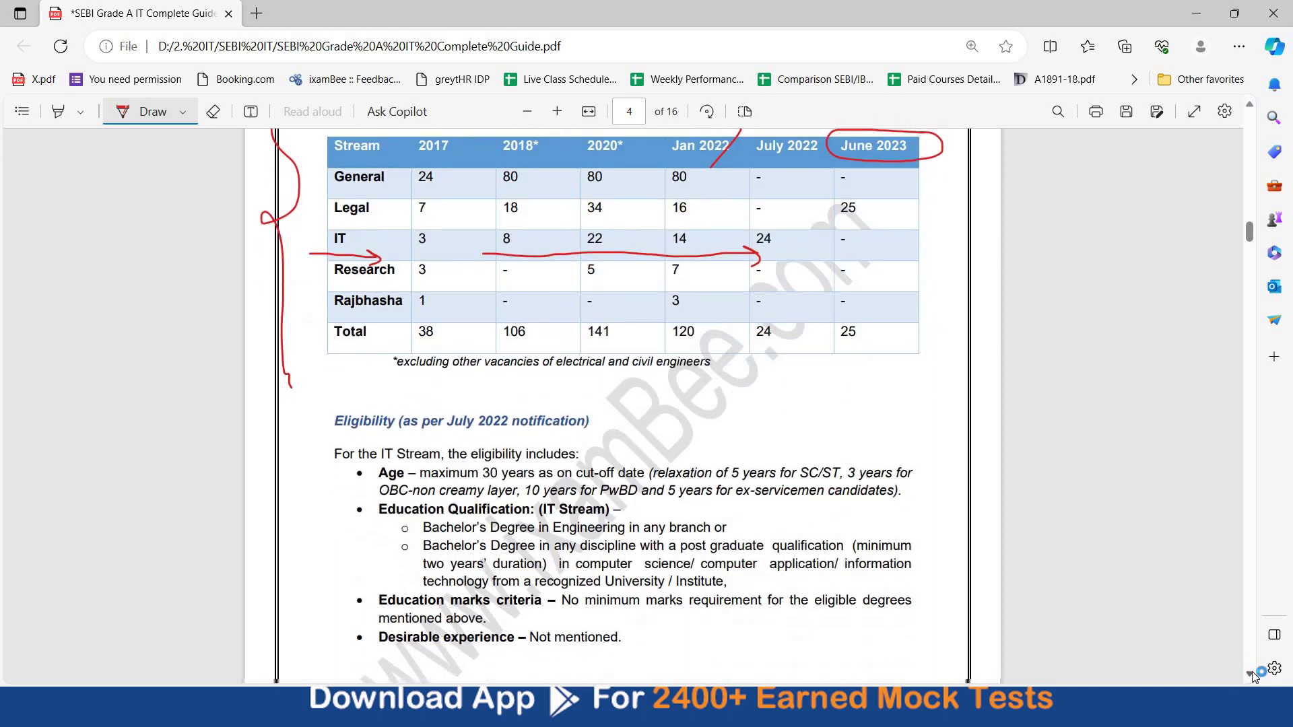
{"action": "scroll", "coordinate": [1252, 672], "scroll_direction": "down", "scroll_amount": 1}
{"action": "scroll", "coordinate": [1251, 672], "scroll_direction": "down", "scroll_amount": 1}
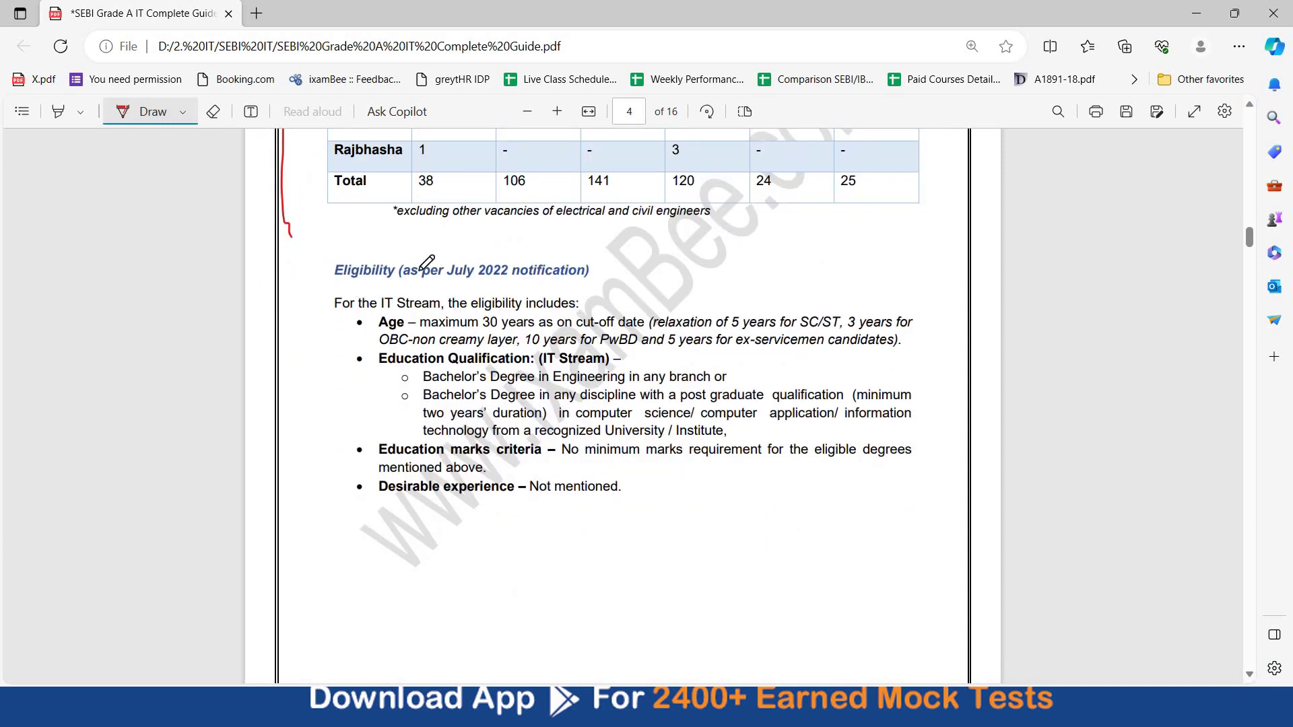
Underline Eligibility, 'Engineering in any branch', the computer science line and 'no minimum marks'
{"action": "left_click_drag", "start_coordinate": [461, 285], "coordinate": [595, 286]}
{"action": "left_click_drag", "start_coordinate": [551, 387], "coordinate": [700, 384]}
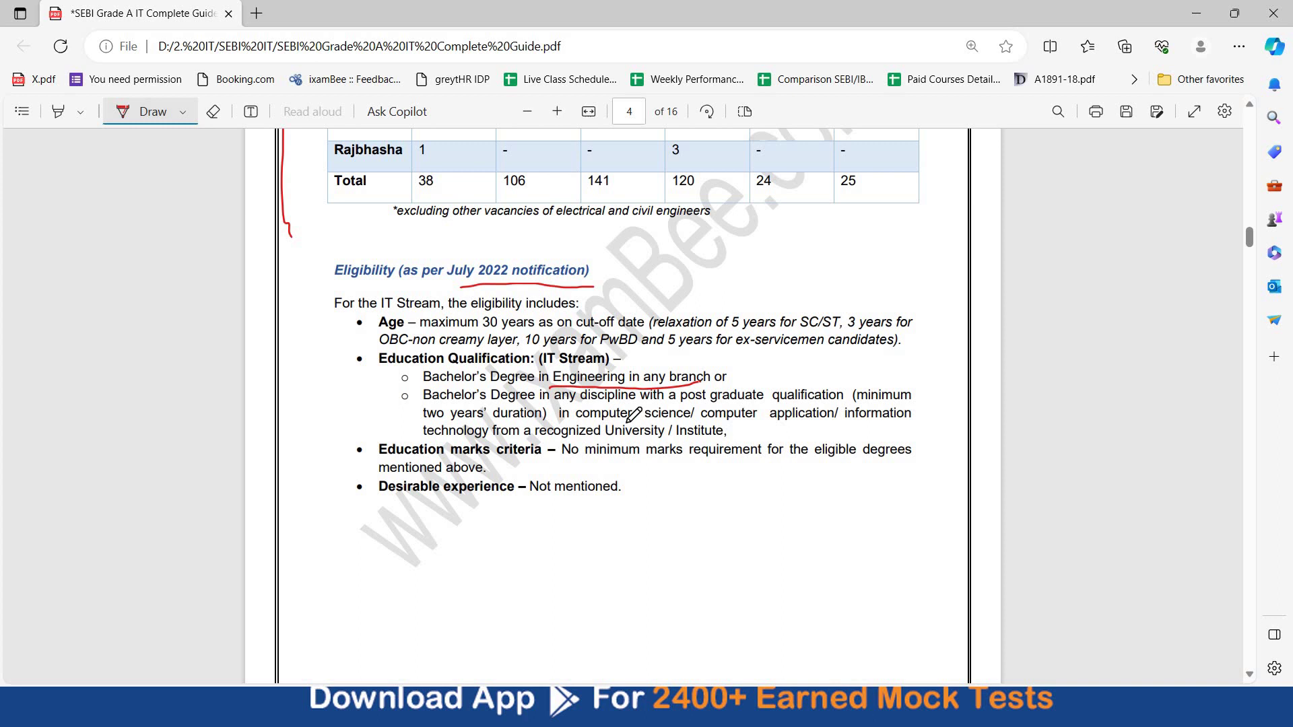
{"action": "left_click_drag", "start_coordinate": [605, 425], "coordinate": [734, 429]}
{"action": "left_click_drag", "start_coordinate": [849, 420], "coordinate": [887, 418]}
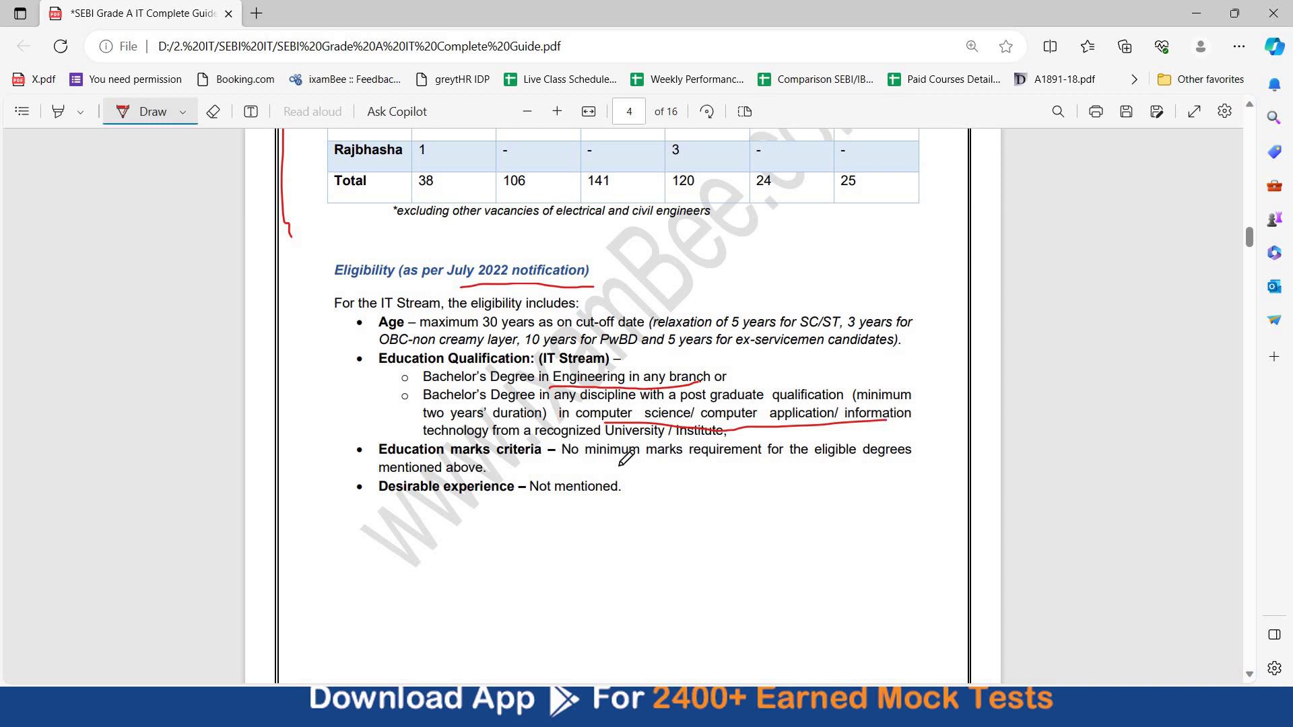
{"action": "left_click_drag", "start_coordinate": [606, 468], "coordinate": [831, 465]}
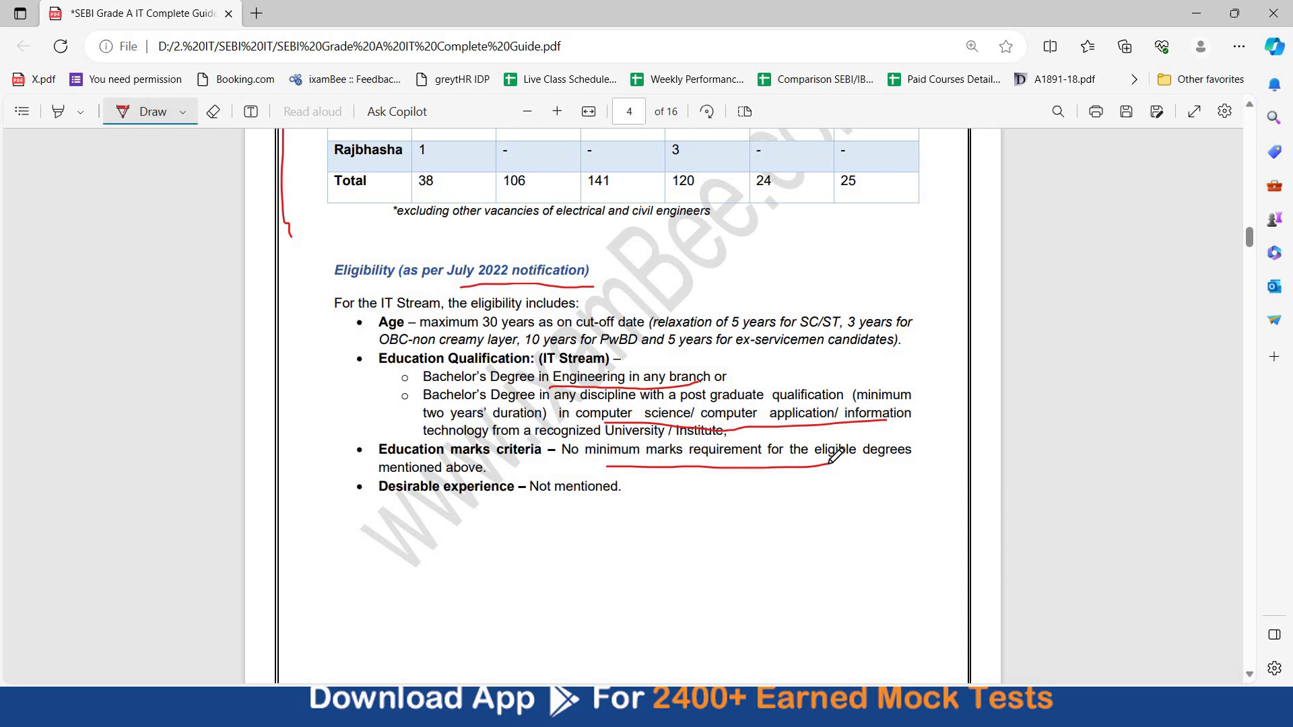
{"action": "left_click_drag", "start_coordinate": [1250, 239], "coordinate": [1255, 303]}
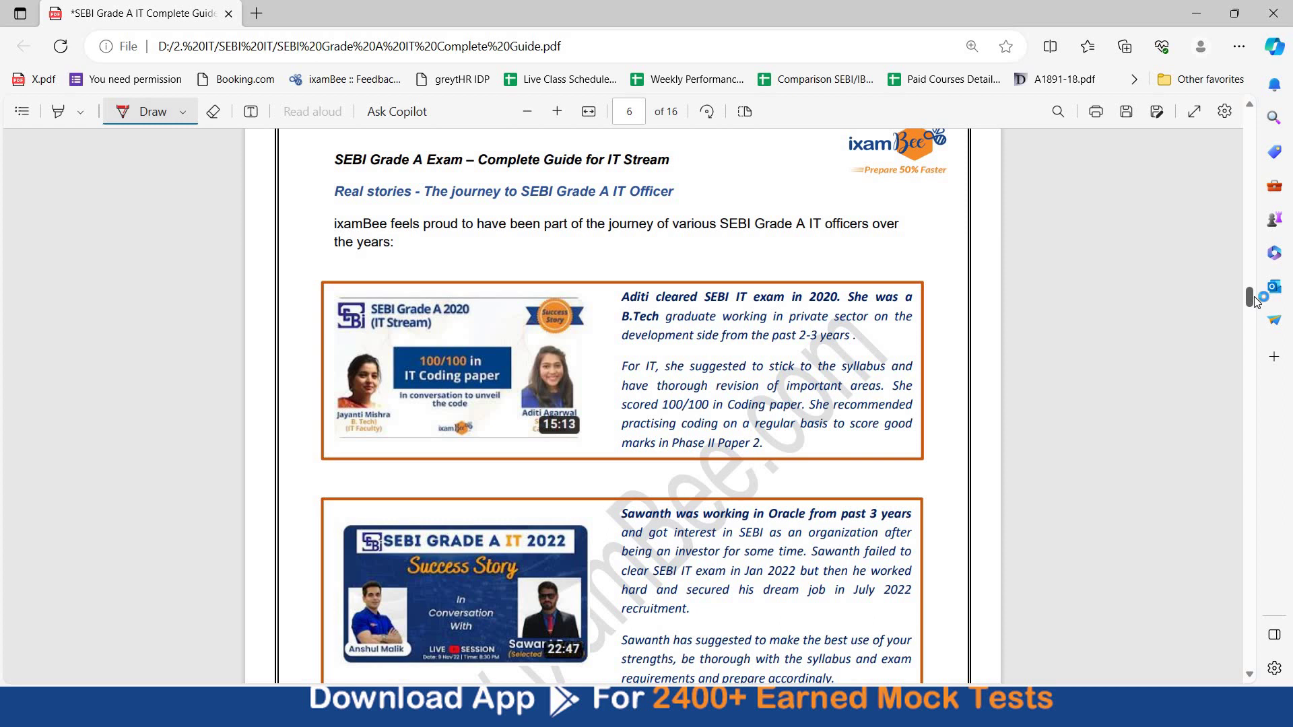
{"action": "scroll", "coordinate": [1254, 305], "scroll_direction": "down", "scroll_amount": 2}
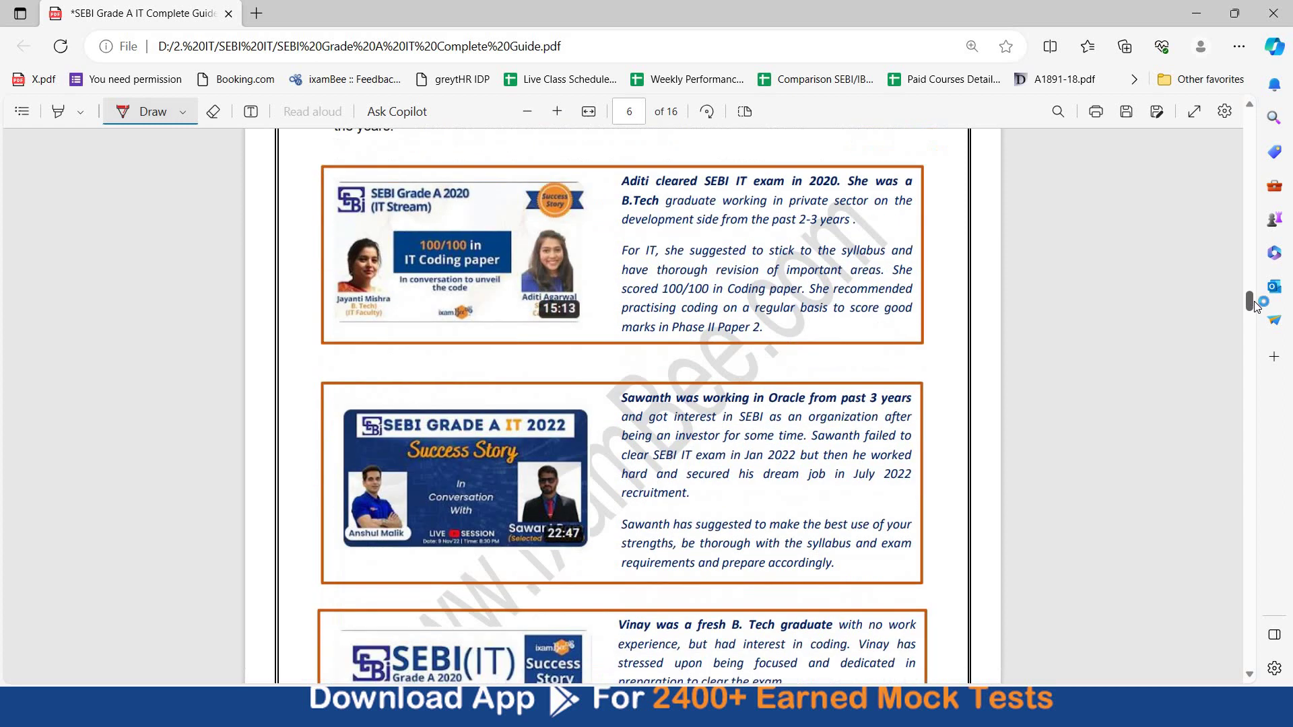
Draw a red tick beside Aditi's success-story card on page 6
{"action": "left_click_drag", "start_coordinate": [294, 192], "coordinate": [367, 149]}
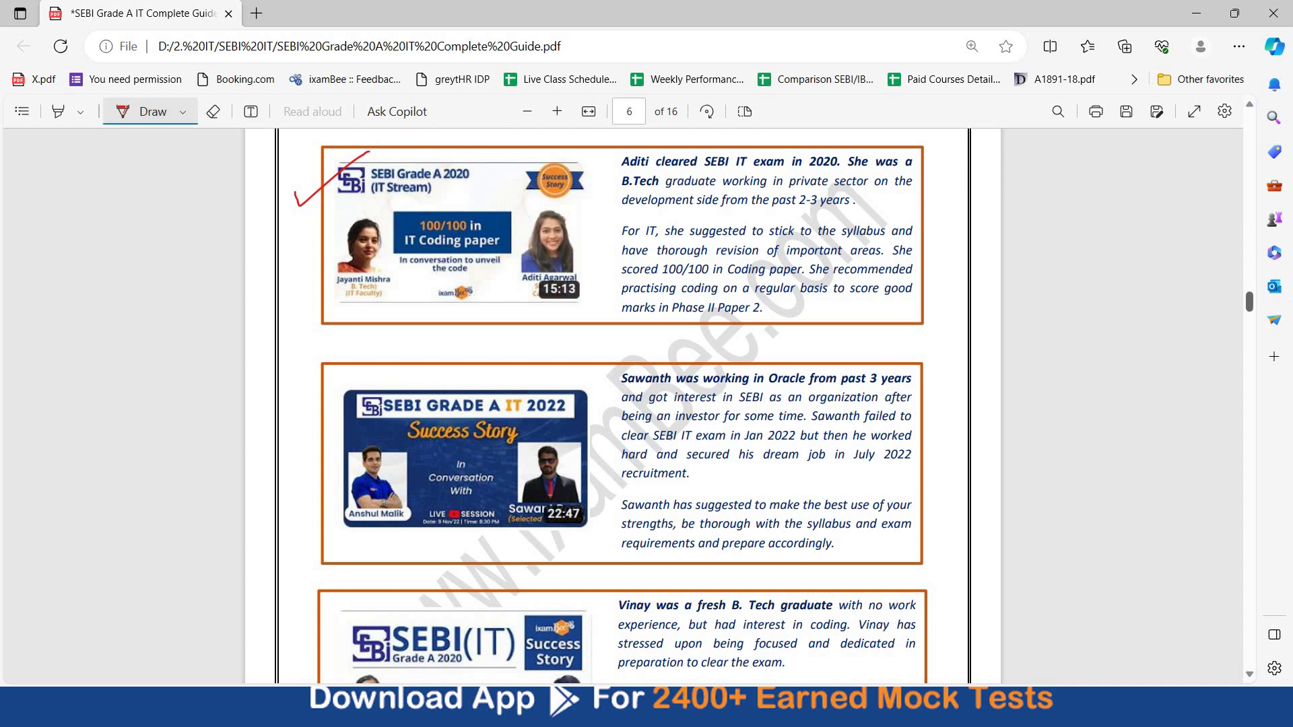
{"action": "left_click_drag", "start_coordinate": [1251, 316], "coordinate": [1252, 378]}
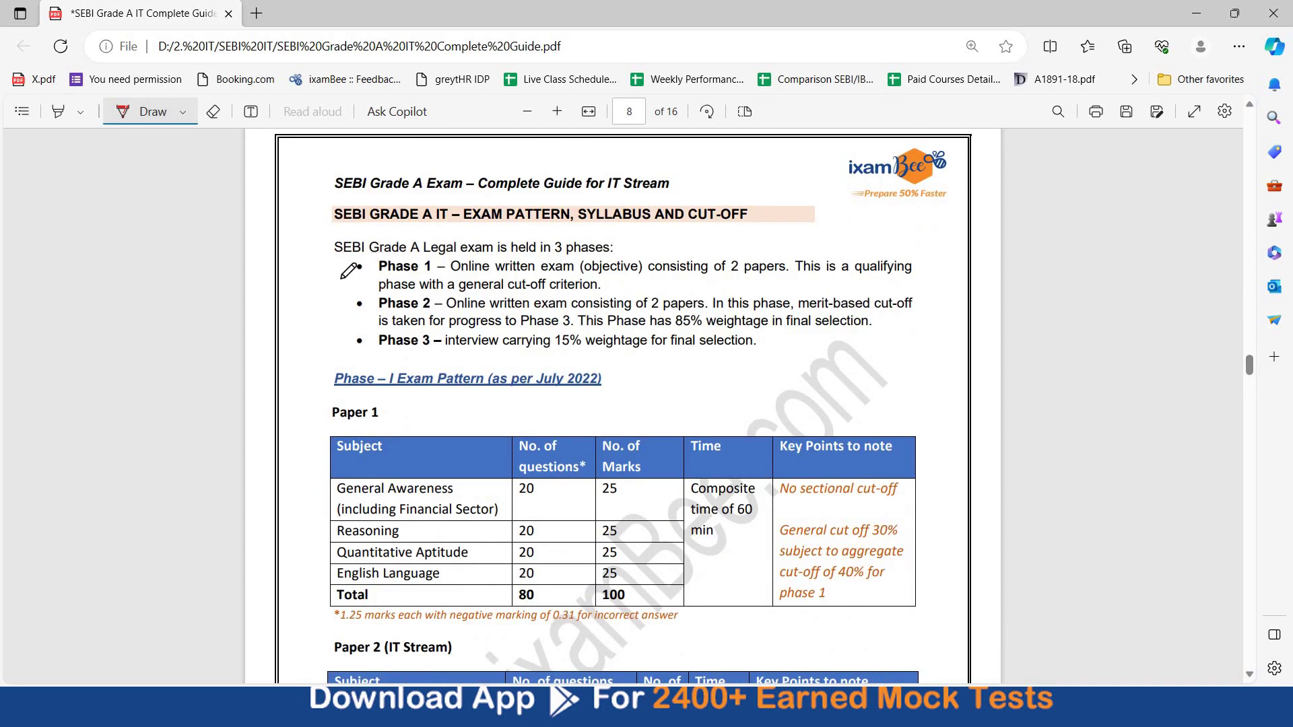
Tick Phase 1, underline the Phase 1–3 details, and tick toward the Paper 1 heading
{"action": "left_click_drag", "start_coordinate": [340, 279], "coordinate": [345, 288]}
{"action": "left_click_drag", "start_coordinate": [703, 271], "coordinate": [885, 272]}
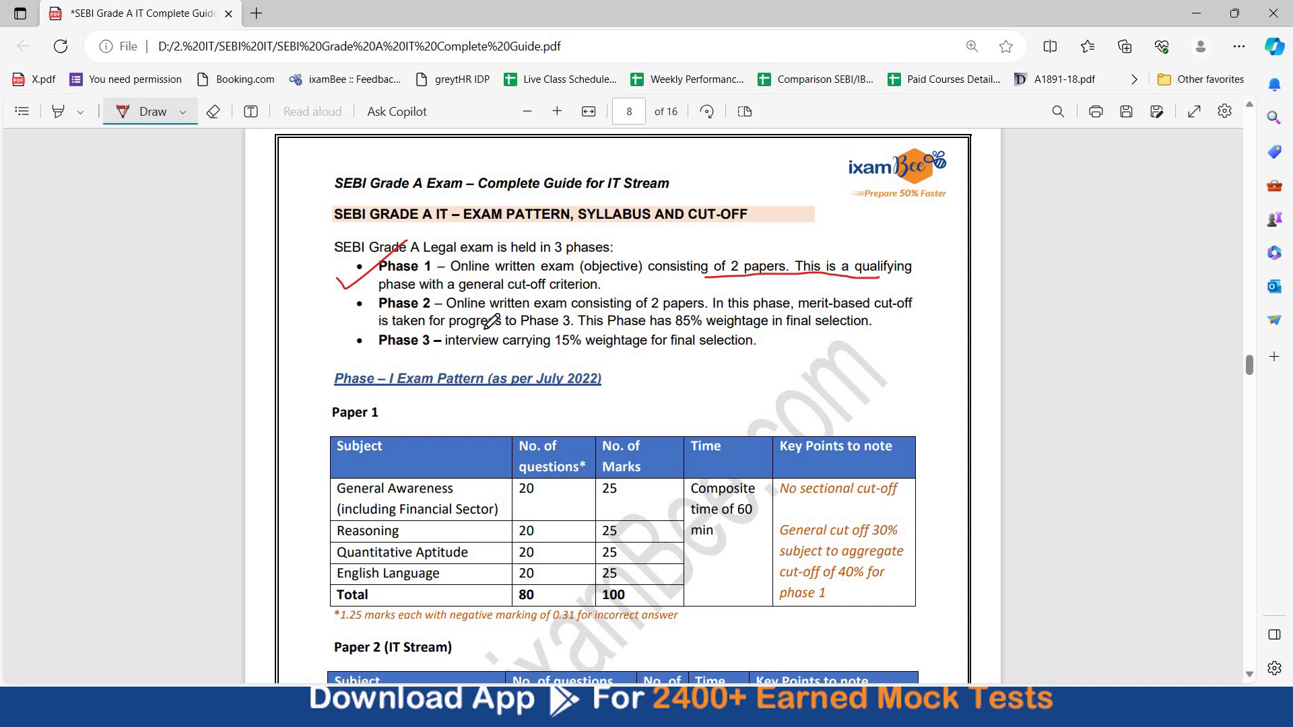
{"action": "left_click_drag", "start_coordinate": [737, 329], "coordinate": [902, 327]}
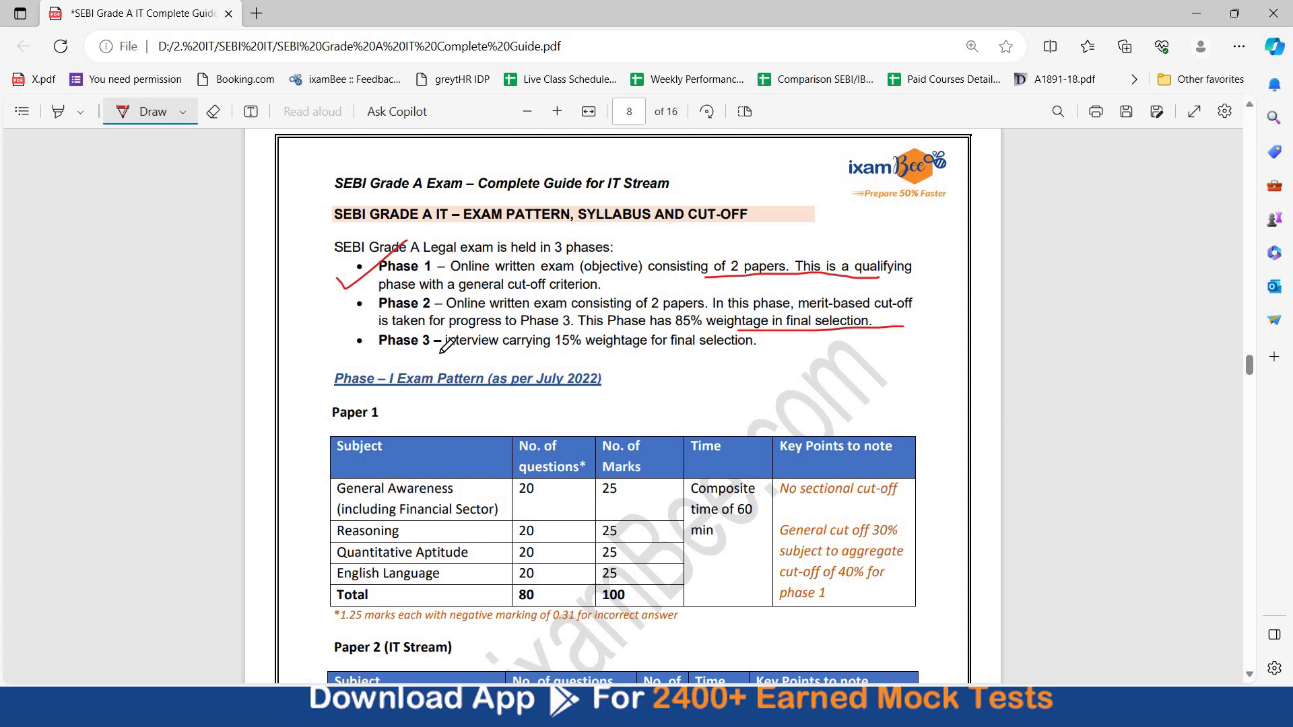
{"action": "left_click_drag", "start_coordinate": [469, 361], "coordinate": [682, 360]}
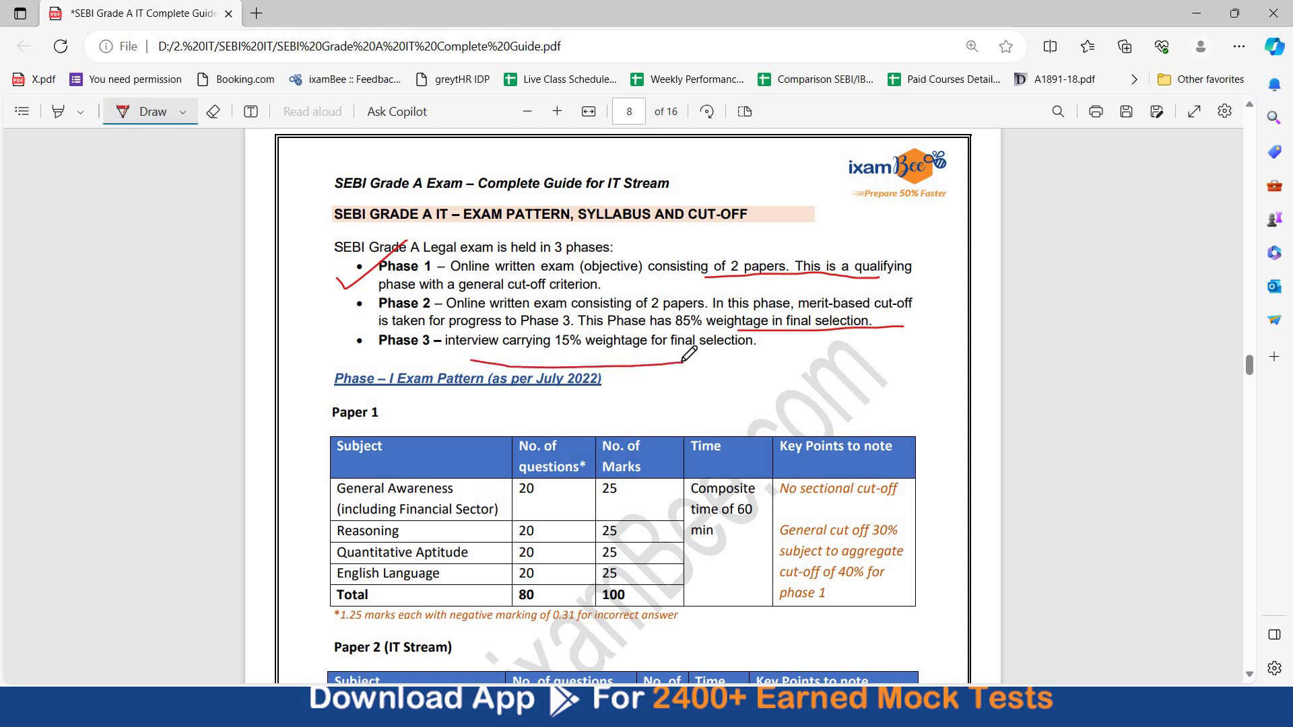
{"action": "left_click_drag", "start_coordinate": [302, 409], "coordinate": [408, 309]}
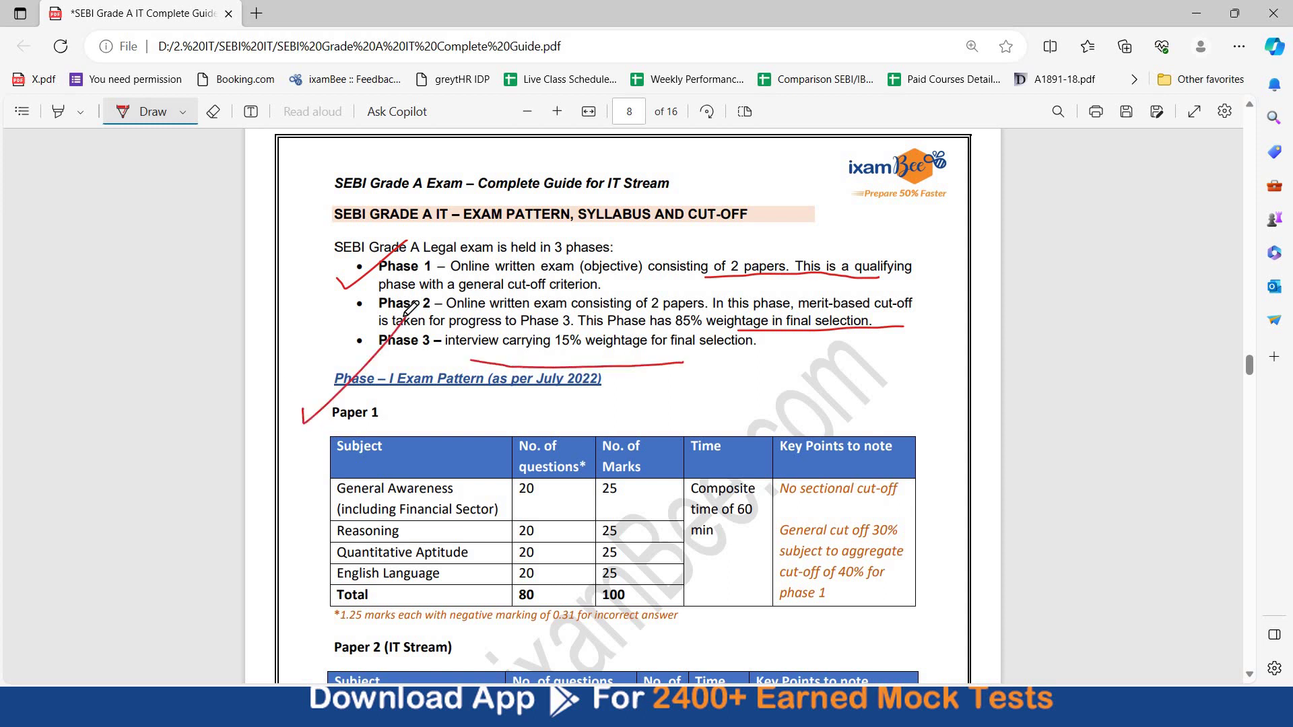
Bracket Paper 1's subjects, brace the questions and marks columns, and circle 60 min
{"action": "left_click_drag", "start_coordinate": [311, 475], "coordinate": [293, 615]}
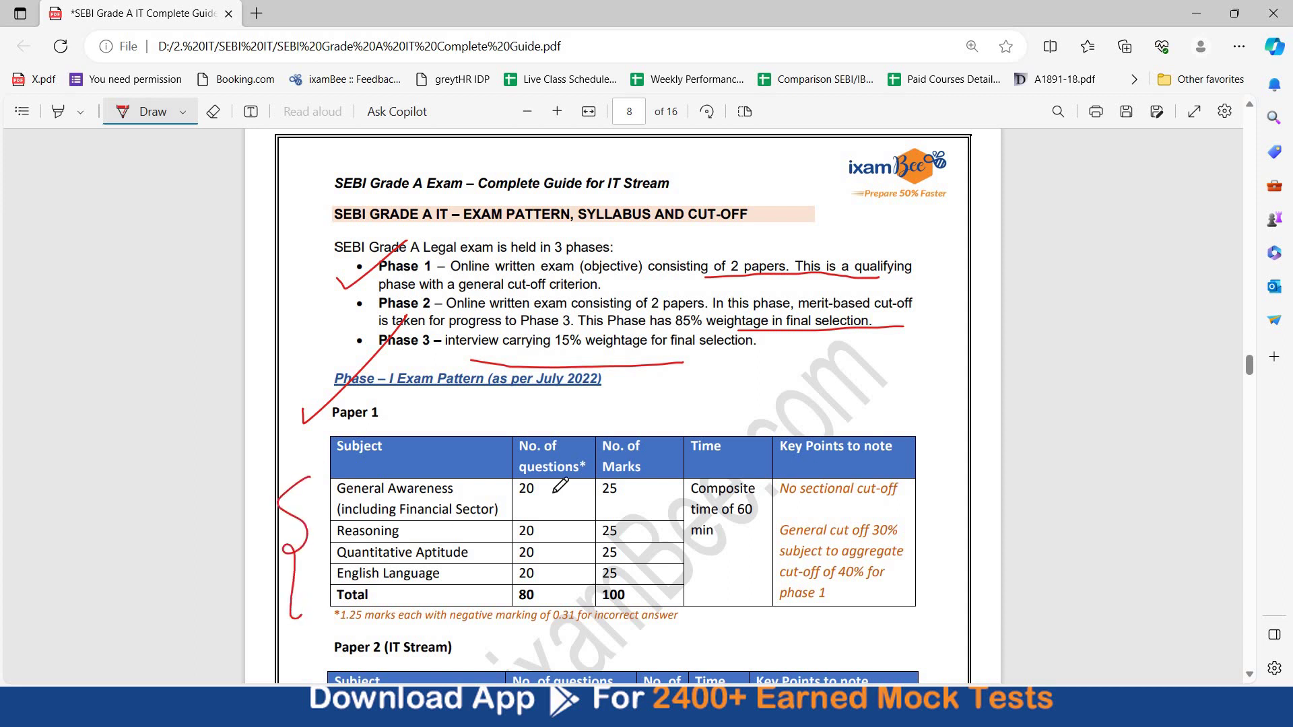
{"action": "left_click_drag", "start_coordinate": [548, 488], "coordinate": [557, 596]}
{"action": "left_click_drag", "start_coordinate": [634, 484], "coordinate": [644, 483]}
{"action": "left_click_drag", "start_coordinate": [650, 557], "coordinate": [653, 604]}
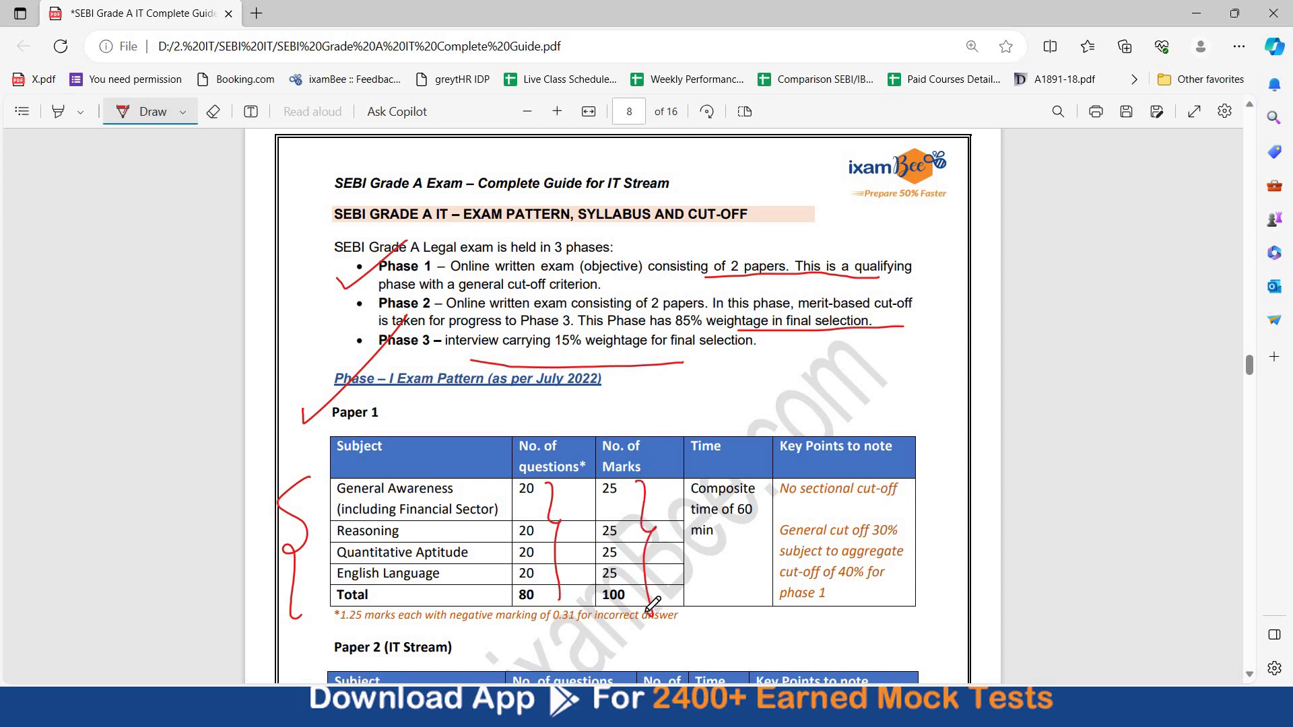
{"action": "mouse_move", "coordinate": [752, 468]}
{"action": "left_mouse_down"}
{"action": "mouse_move", "coordinate": [771, 488]}
{"action": "mouse_move", "coordinate": [752, 474]}
{"action": "left_mouse_up"}
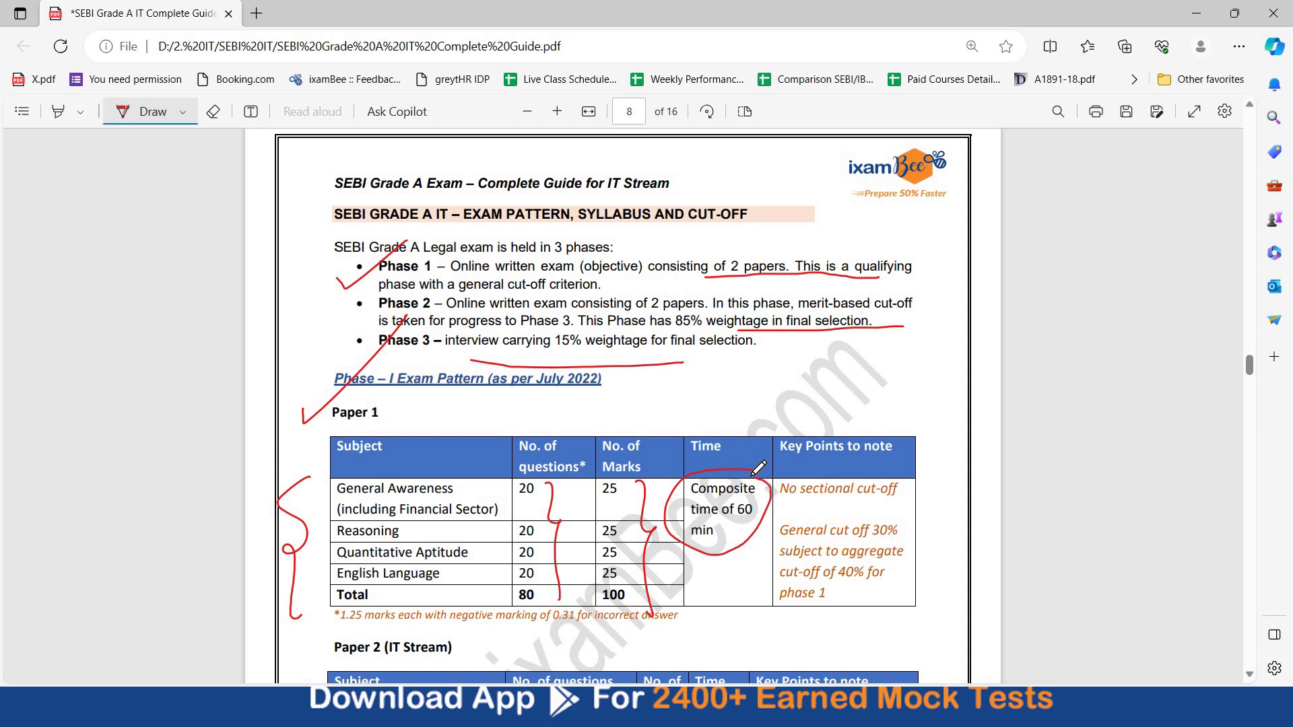
{"action": "left_click", "coordinate": [1248, 675]}
{"action": "left_click", "coordinate": [1248, 674]}
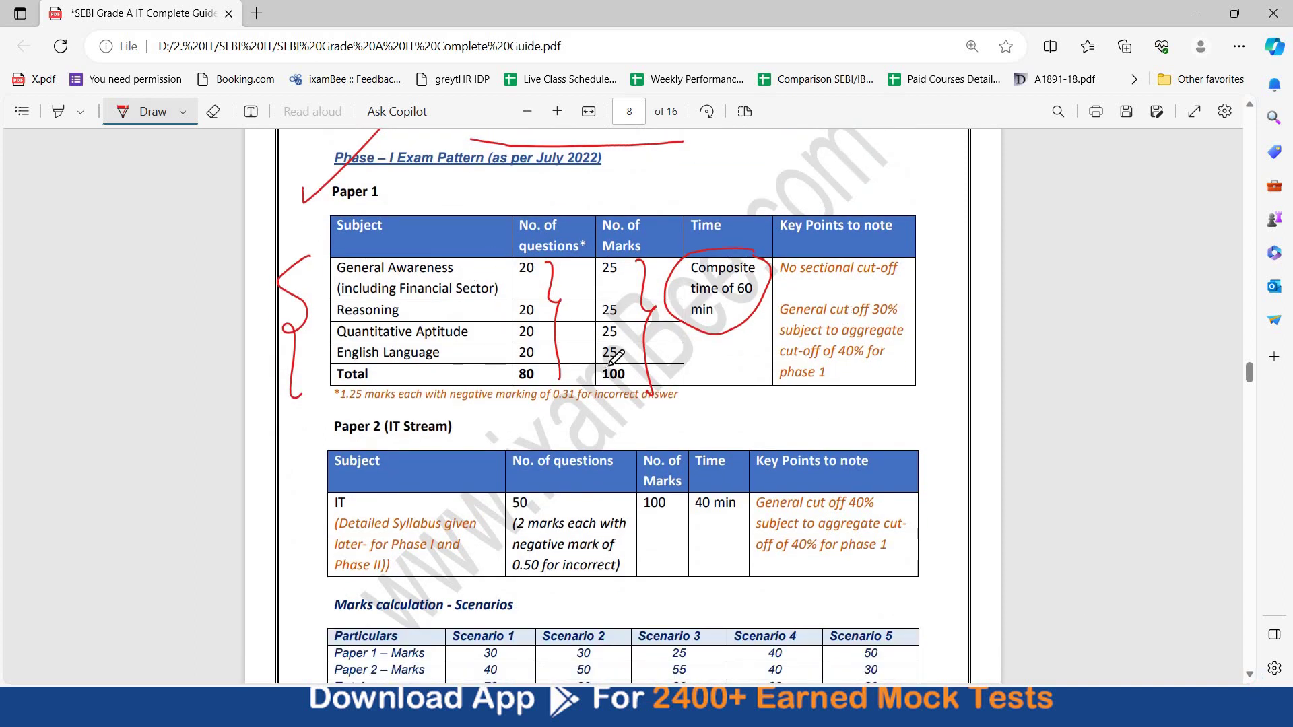
Circle Paper 1's totals of 80 questions and 100 marks, and brace the questions column
{"action": "mouse_move", "coordinate": [586, 385]}
{"action": "left_mouse_down"}
{"action": "mouse_move", "coordinate": [639, 371]}
{"action": "mouse_move", "coordinate": [625, 387]}
{"action": "left_mouse_up"}
{"action": "mouse_move", "coordinate": [501, 381]}
{"action": "left_mouse_down"}
{"action": "mouse_move", "coordinate": [546, 367]}
{"action": "mouse_move", "coordinate": [526, 386]}
{"action": "left_mouse_up"}
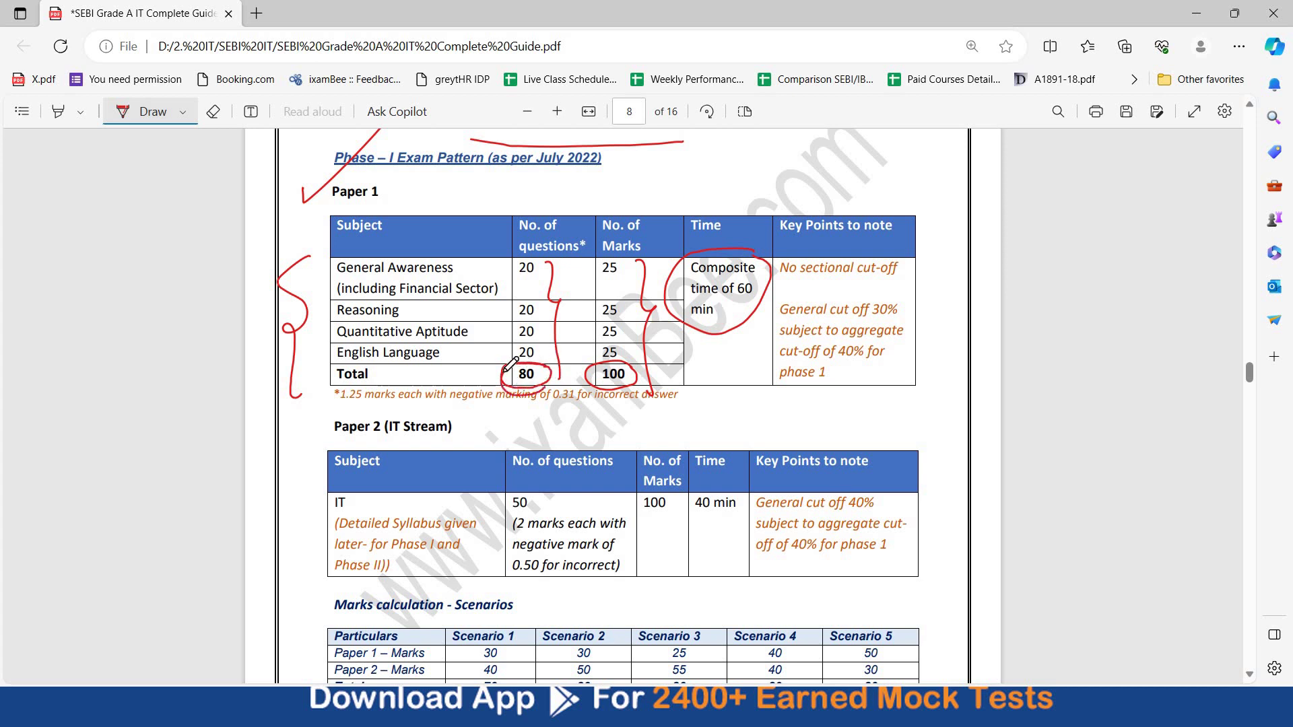
{"action": "left_click_drag", "start_coordinate": [510, 366], "coordinate": [536, 385]}
{"action": "left_click_drag", "start_coordinate": [499, 261], "coordinate": [503, 343]}
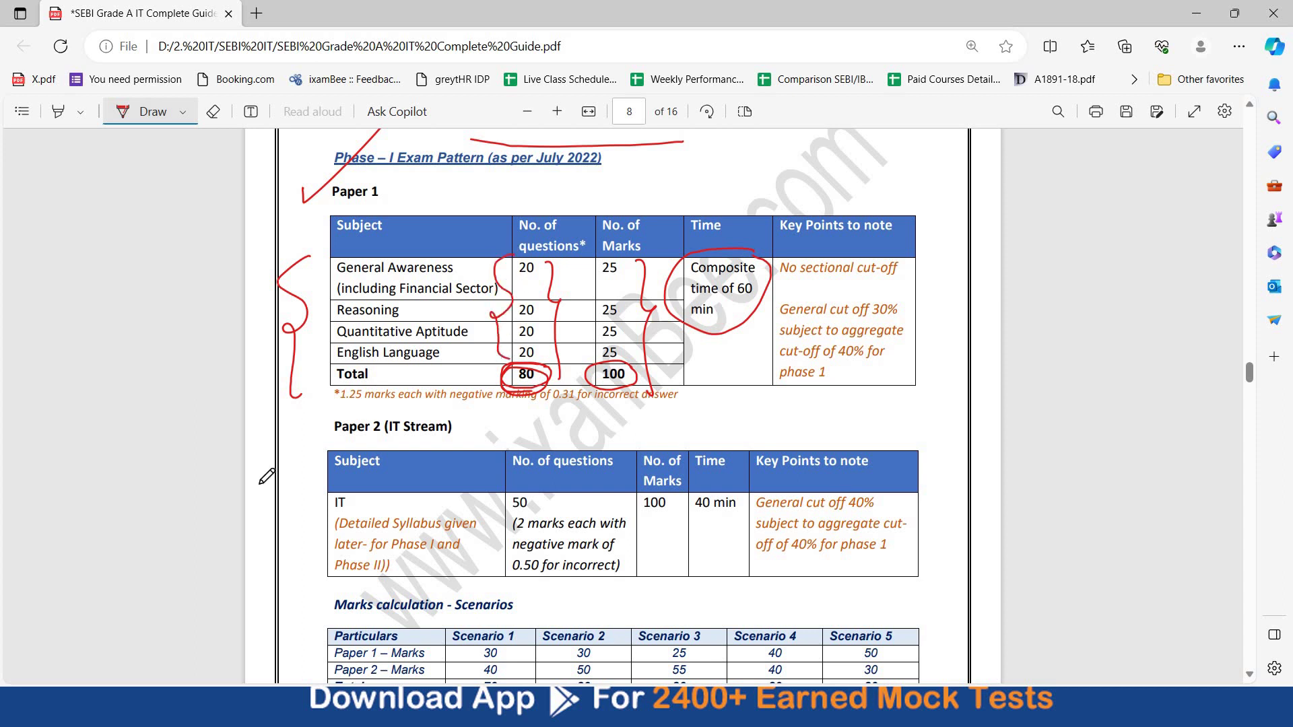
Tick Paper 2, circle 50 questions, 40 min and 100 marks, and underline 'cut off 40%'
{"action": "left_click_drag", "start_coordinate": [314, 444], "coordinate": [390, 405]}
{"action": "left_click_drag", "start_coordinate": [516, 517], "coordinate": [535, 492]}
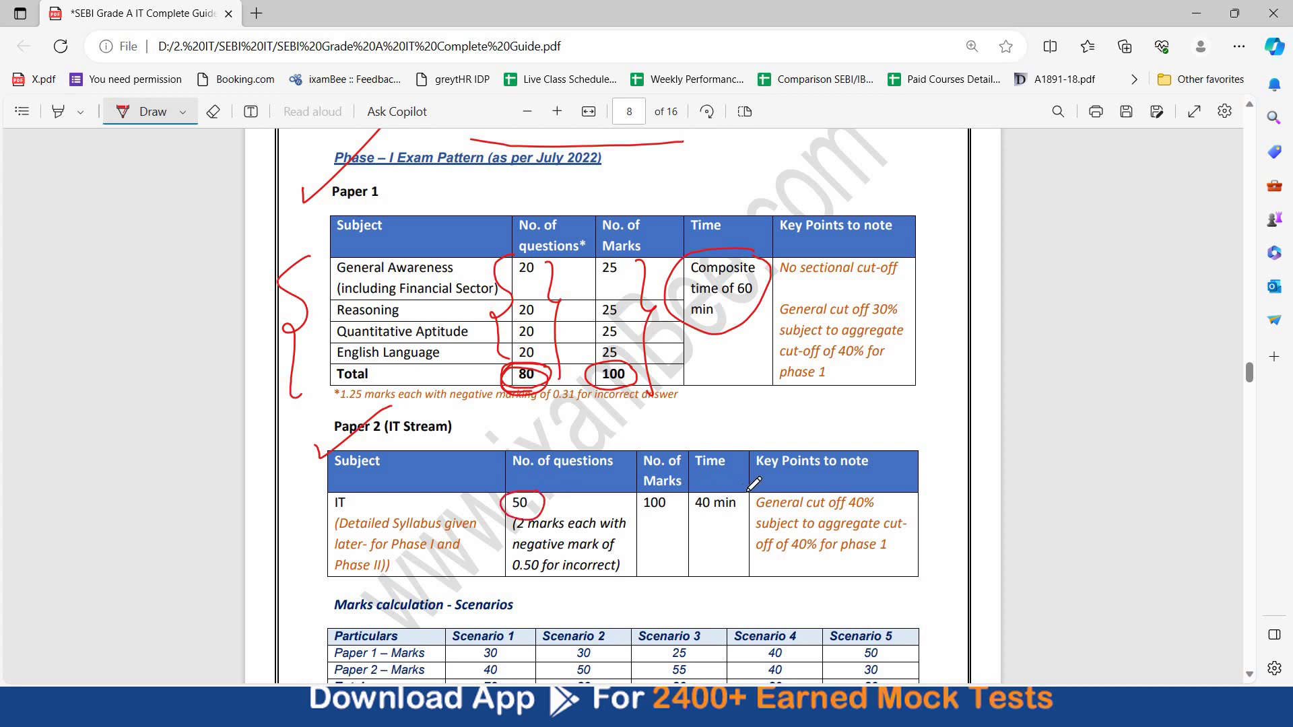
{"action": "left_click_drag", "start_coordinate": [701, 486], "coordinate": [744, 491]}
{"action": "left_click_drag", "start_coordinate": [794, 511], "coordinate": [889, 506]}
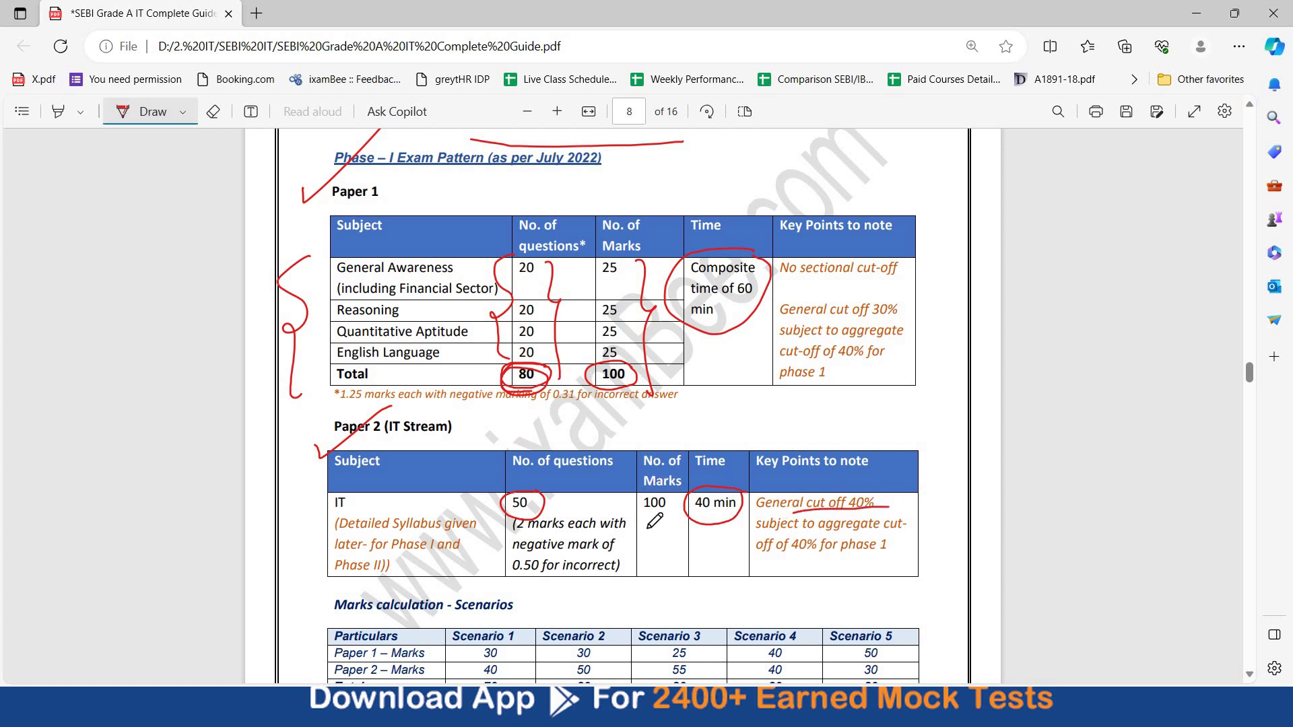
{"action": "left_click_drag", "start_coordinate": [645, 495], "coordinate": [661, 526]}
{"action": "left_click_drag", "start_coordinate": [544, 512], "coordinate": [592, 468]}
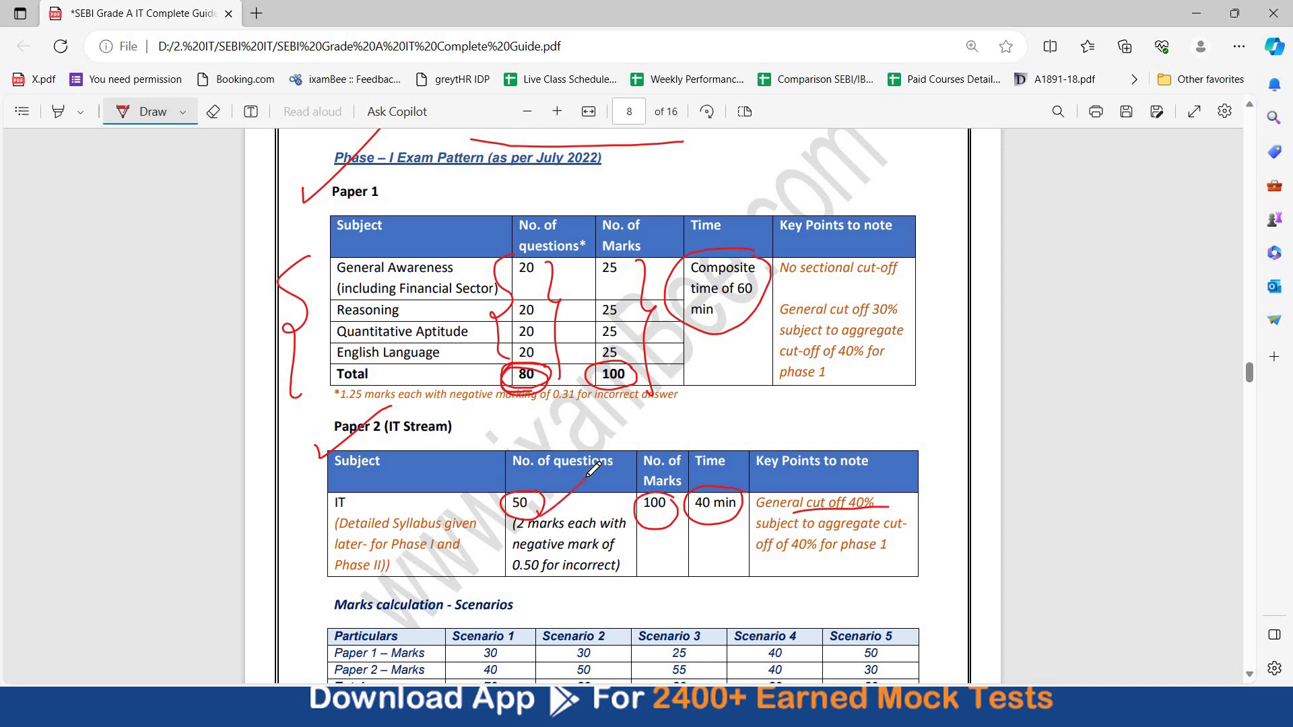
{"action": "left_click", "coordinate": [1252, 674]}
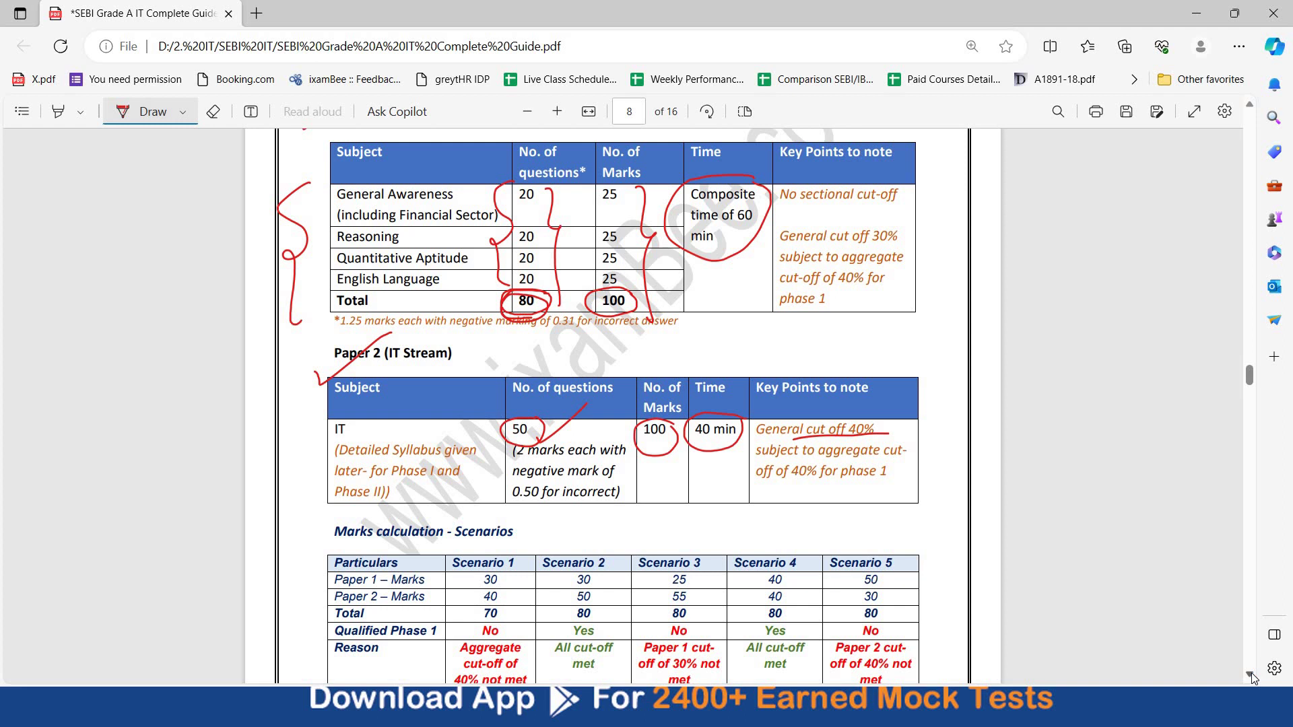
Circle the Scenario 1 and 2 marks and Scenario 3's 25 marks in page 8's Scenarios table
{"action": "left_click", "coordinate": [1251, 675]}
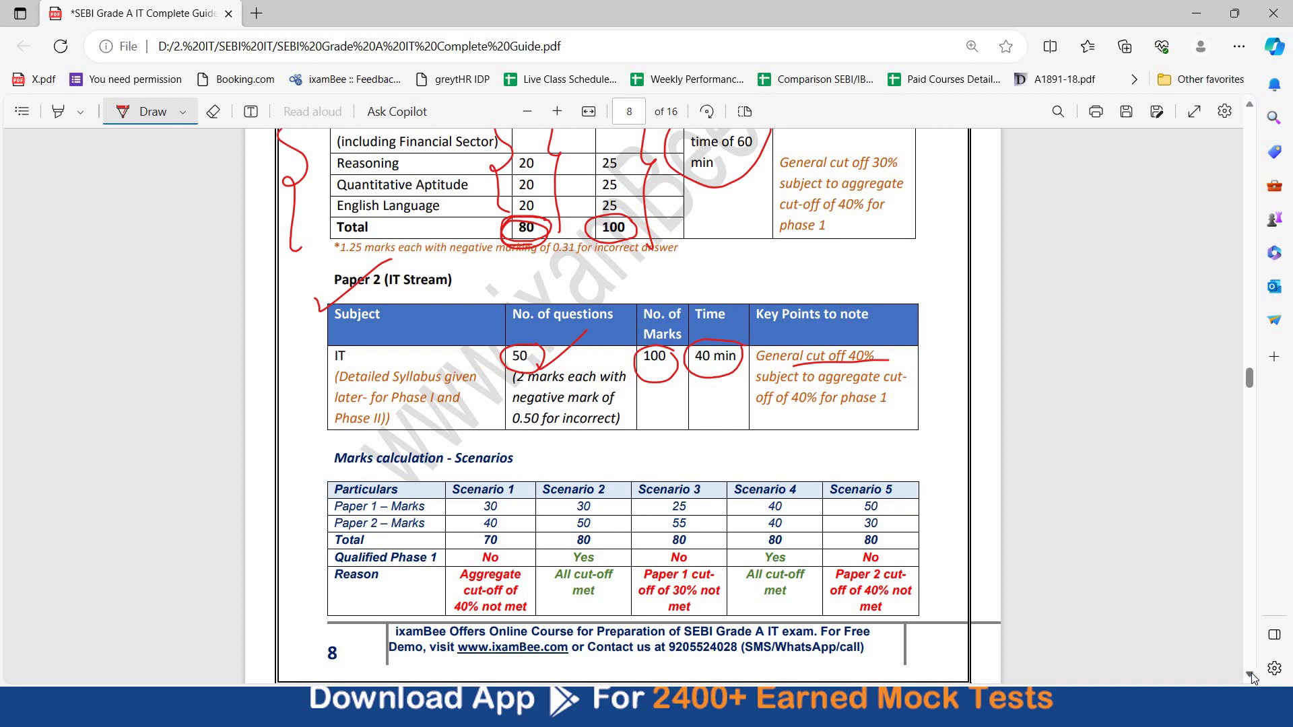
{"action": "left_click", "coordinate": [1251, 677]}
{"action": "mouse_move", "coordinate": [324, 367]}
{"action": "left_mouse_down"}
{"action": "mouse_move", "coordinate": [303, 465]}
{"action": "mouse_move", "coordinate": [330, 572]}
{"action": "left_mouse_up"}
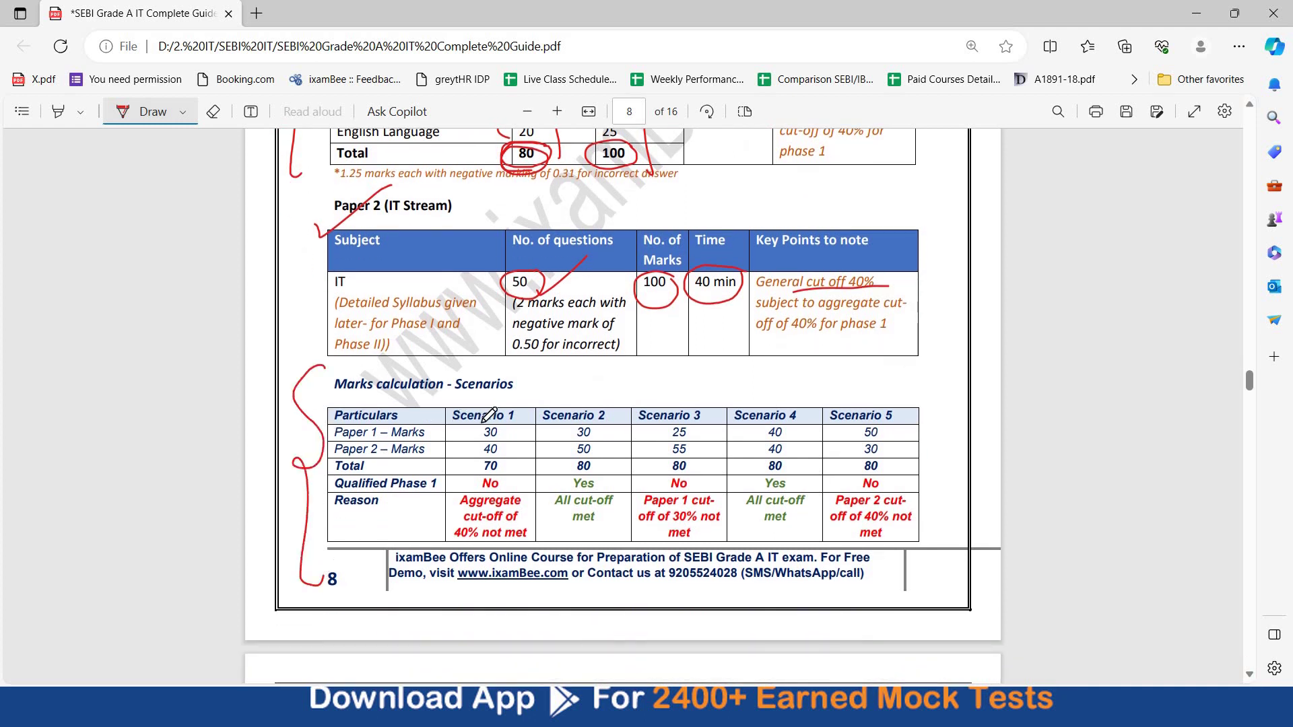
{"action": "mouse_move", "coordinate": [474, 434]}
{"action": "left_mouse_down"}
{"action": "mouse_move", "coordinate": [496, 420]}
{"action": "mouse_move", "coordinate": [502, 454]}
{"action": "left_mouse_up"}
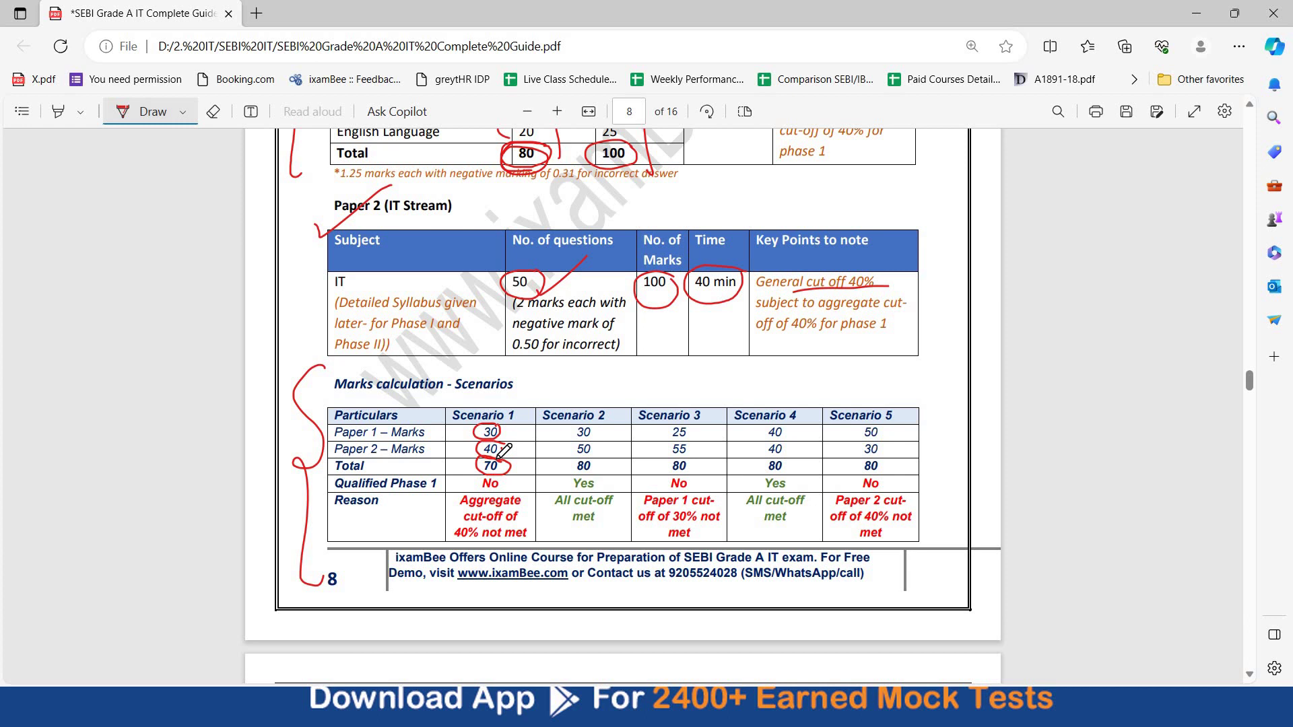
{"action": "left_click_drag", "start_coordinate": [605, 424], "coordinate": [594, 470]}
{"action": "left_click_drag", "start_coordinate": [679, 440], "coordinate": [697, 429]}
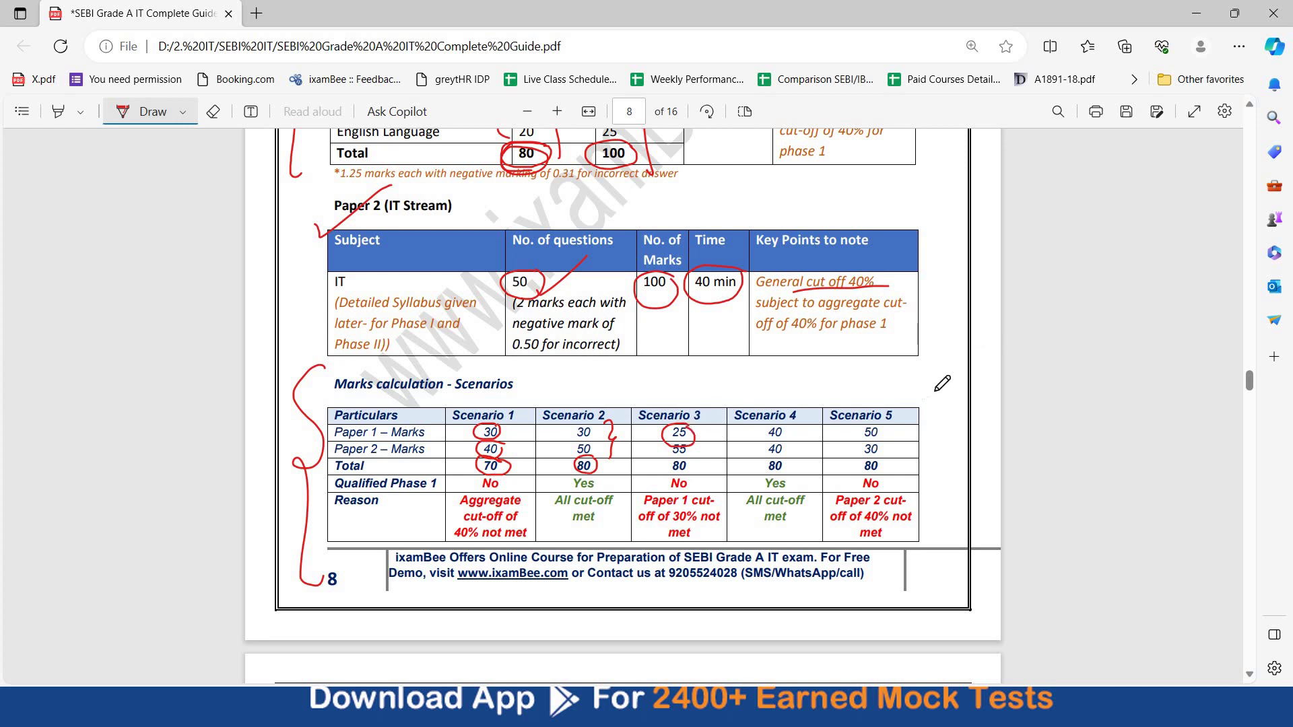
{"action": "scroll", "coordinate": [1253, 397], "scroll_direction": "down", "scroll_amount": 4}
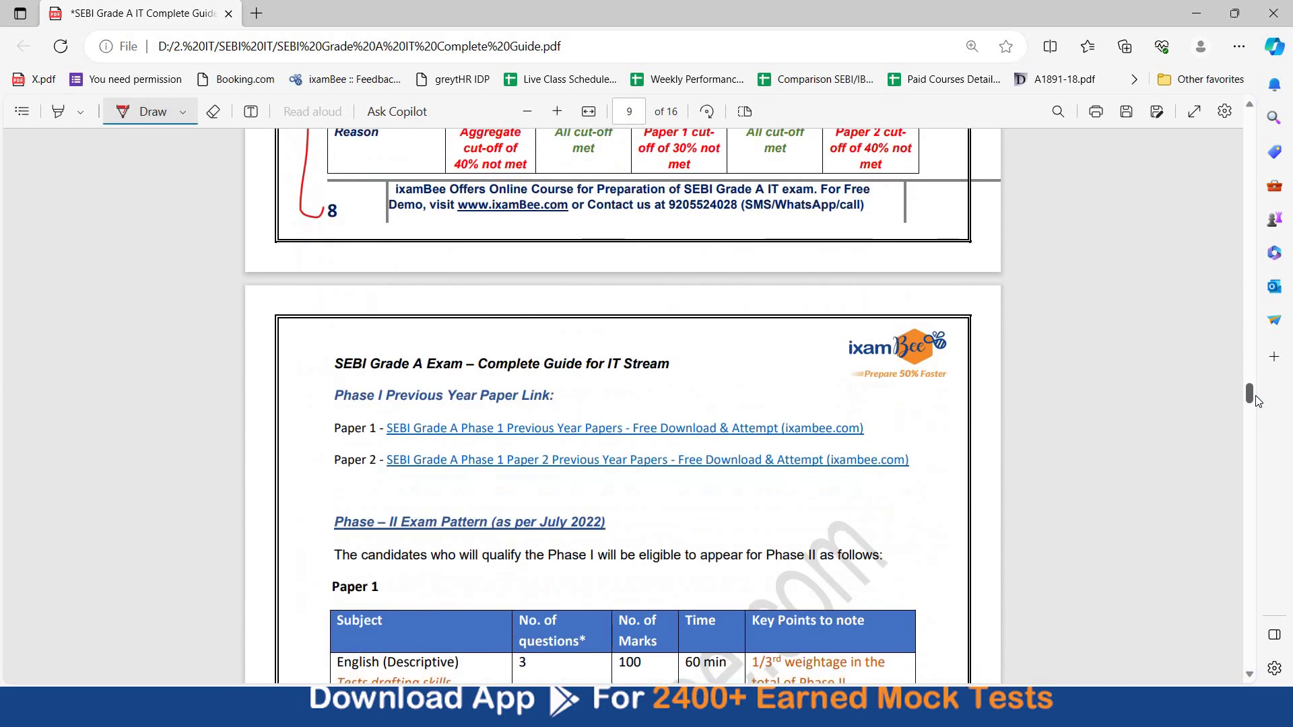
{"action": "scroll", "coordinate": [311, 396], "scroll_direction": "down", "scroll_amount": 1}
Bracket the Phase I paper links, tick the Phase II text and Paper 1, and circle '3'
{"action": "mouse_move", "coordinate": [325, 271]}
{"action": "left_mouse_down"}
{"action": "mouse_move", "coordinate": [301, 342]}
{"action": "mouse_move", "coordinate": [324, 372]}
{"action": "left_mouse_up"}
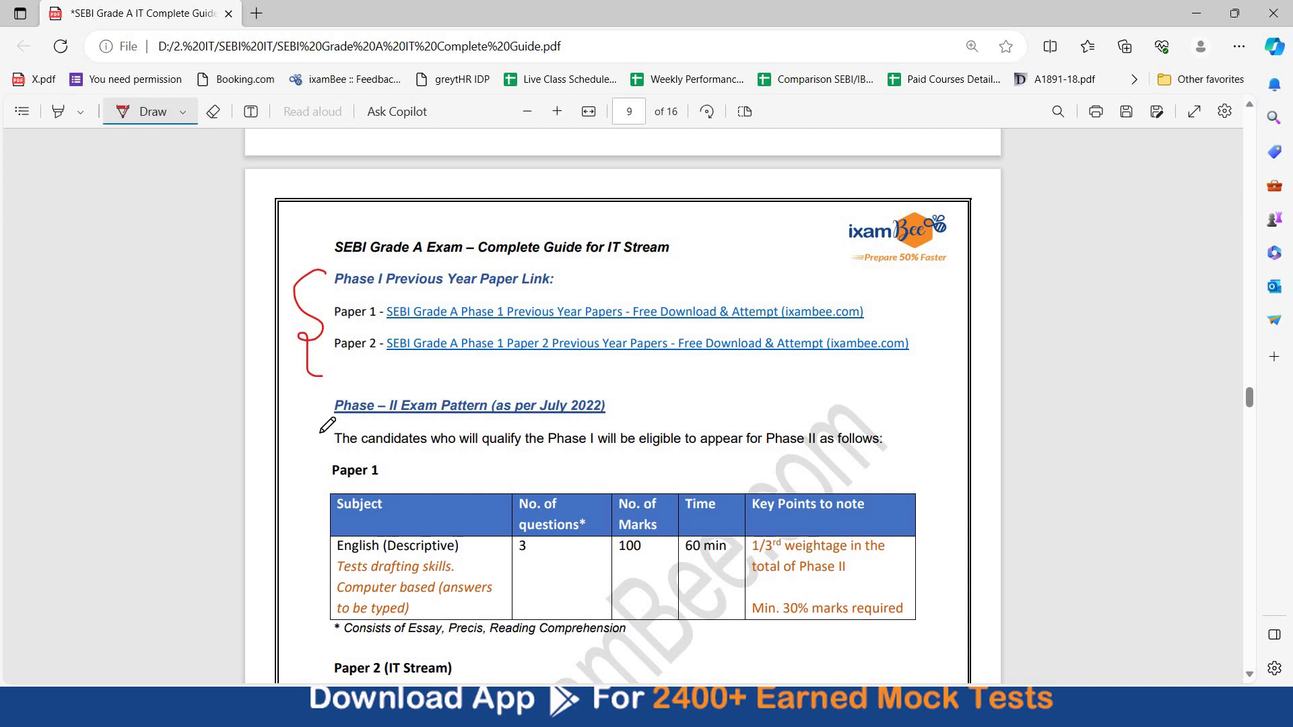
{"action": "left_click_drag", "start_coordinate": [320, 430], "coordinate": [443, 341]}
{"action": "left_click_drag", "start_coordinate": [306, 526], "coordinate": [446, 445]}
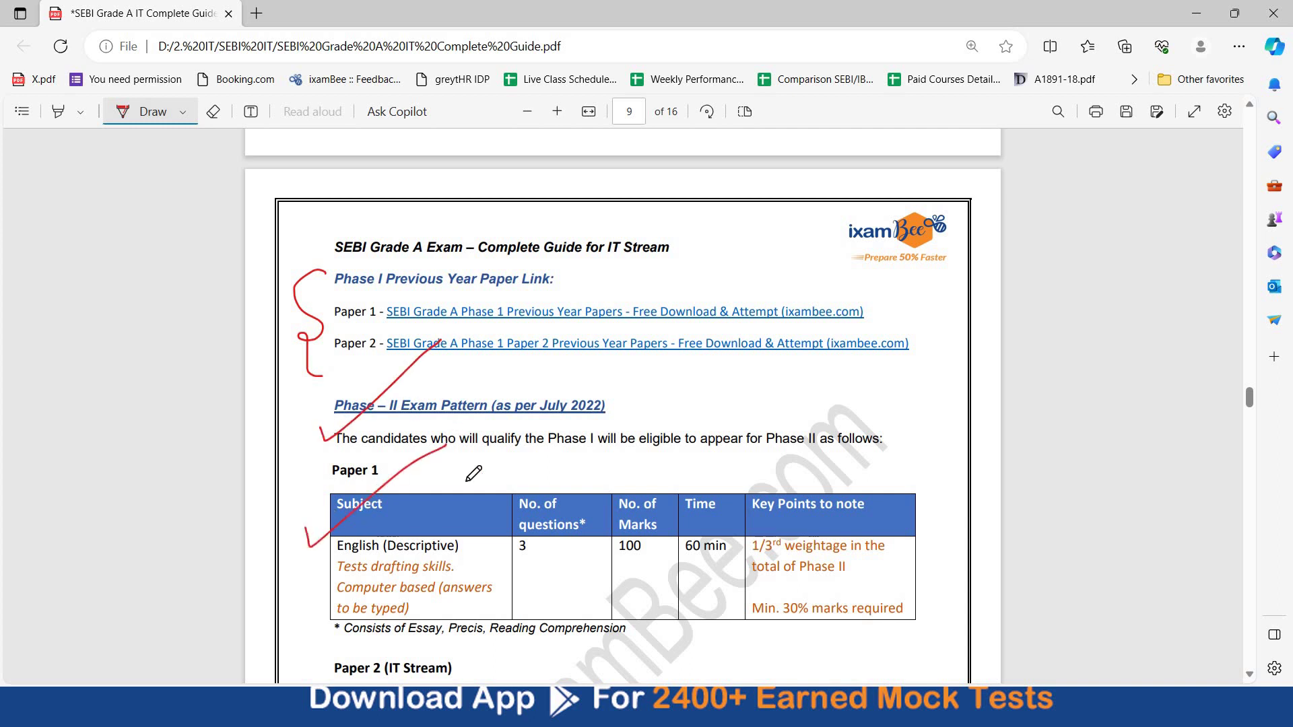
{"action": "left_click_drag", "start_coordinate": [542, 528], "coordinate": [546, 524]}
{"action": "scroll", "coordinate": [1250, 404], "scroll_direction": "down", "scroll_amount": 3}
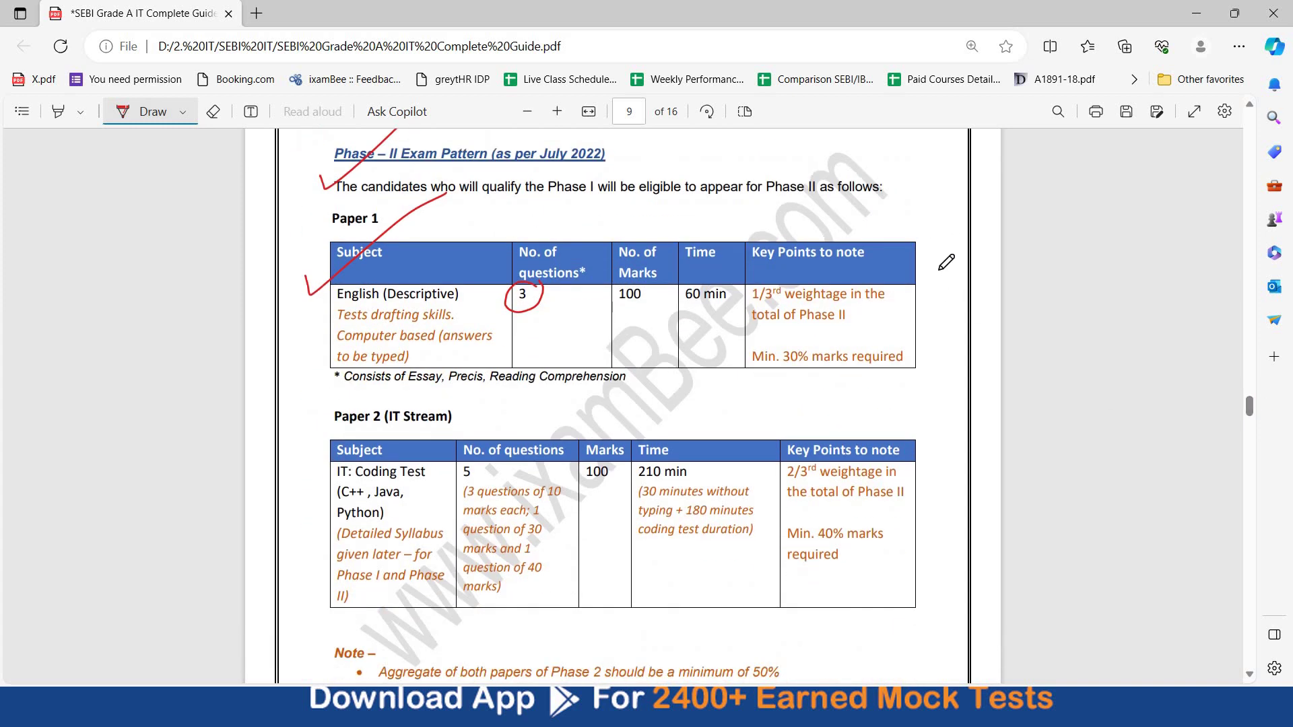
Bracket both tables' key points, tick Paper 2, and circle its 5 questions and 100 marks
{"action": "left_click_drag", "start_coordinate": [932, 228], "coordinate": [938, 375]}
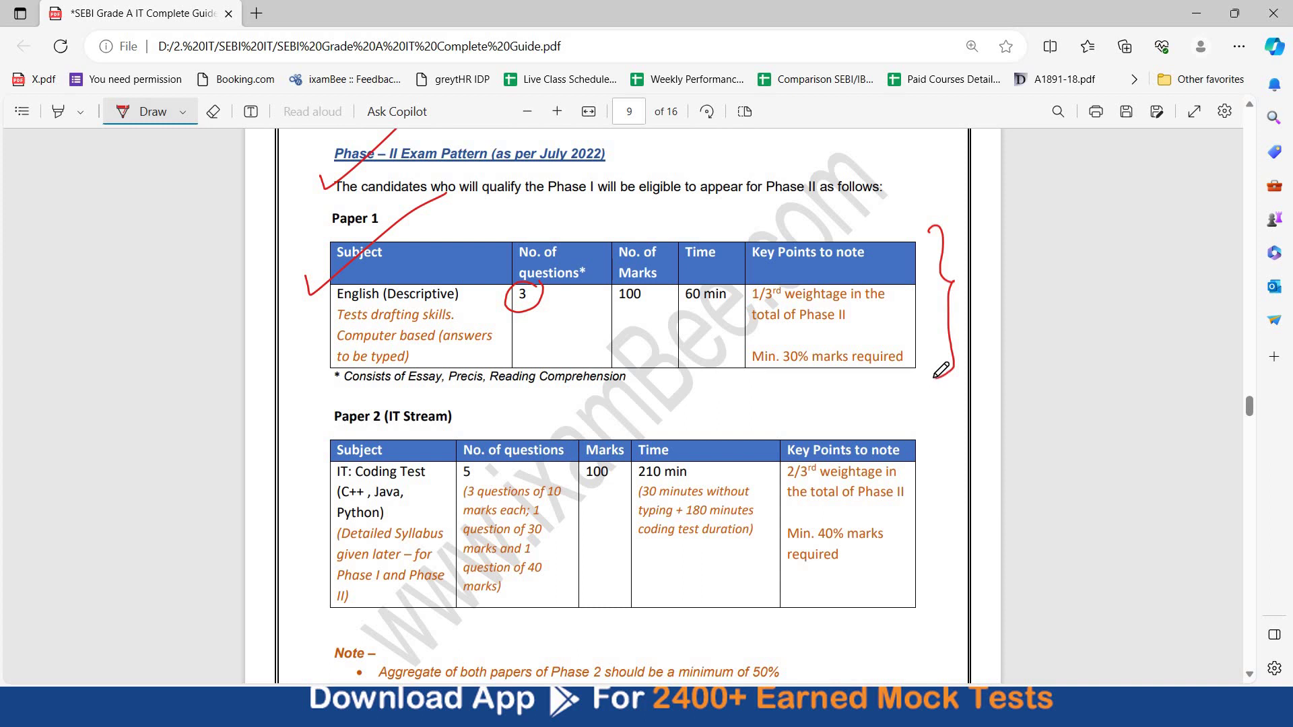
{"action": "mouse_move", "coordinate": [300, 448]}
{"action": "left_mouse_down"}
{"action": "mouse_move", "coordinate": [314, 472]}
{"action": "mouse_move", "coordinate": [445, 366]}
{"action": "left_mouse_up"}
{"action": "left_click_drag", "start_coordinate": [474, 457], "coordinate": [481, 459]}
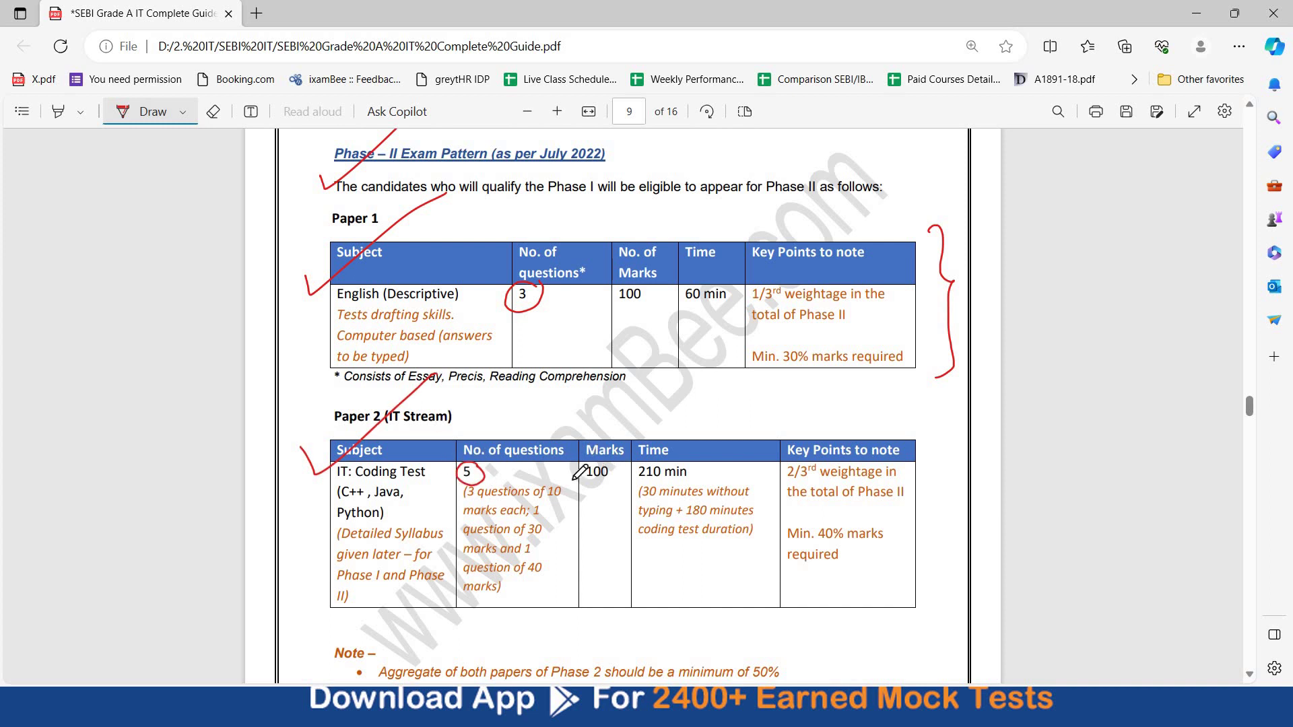
{"action": "mouse_move", "coordinate": [605, 460]}
{"action": "left_mouse_down"}
{"action": "mouse_move", "coordinate": [580, 481]}
{"action": "mouse_move", "coordinate": [612, 465]}
{"action": "left_mouse_up"}
{"action": "left_click_drag", "start_coordinate": [912, 424], "coordinate": [918, 526]}
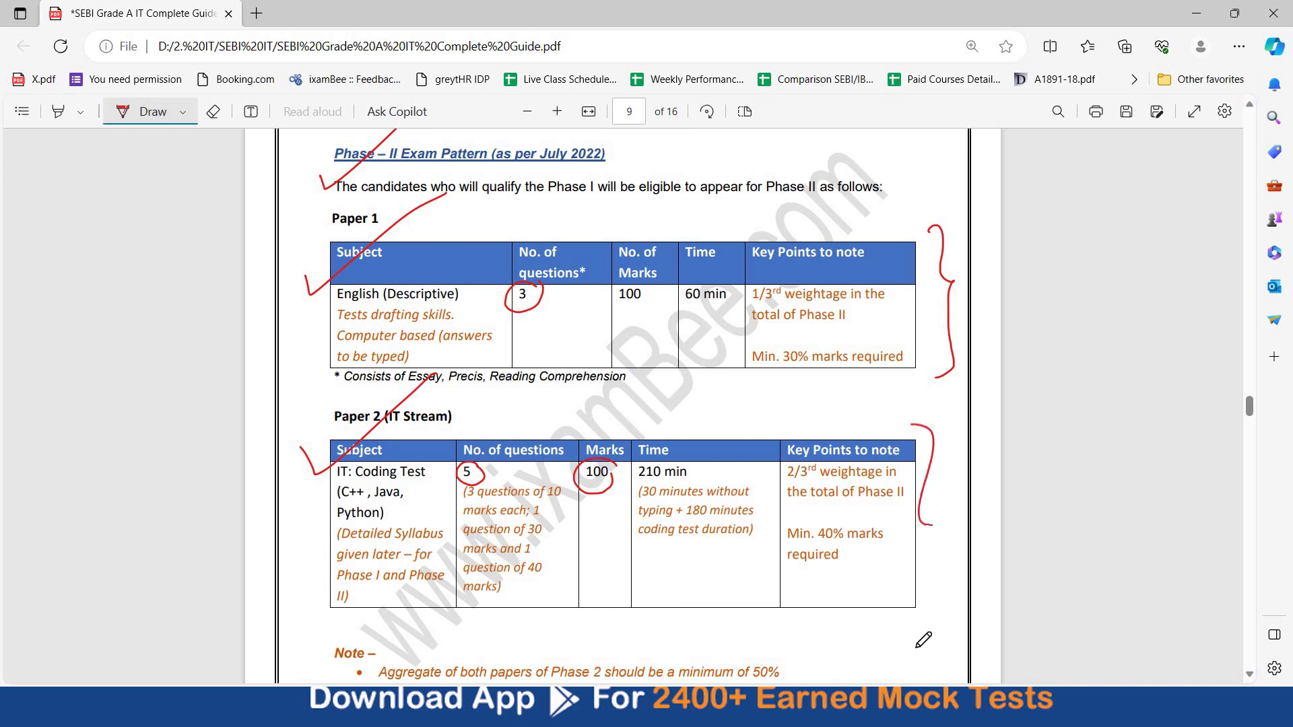
{"action": "scroll", "coordinate": [1256, 432], "scroll_direction": "down", "scroll_amount": 5}
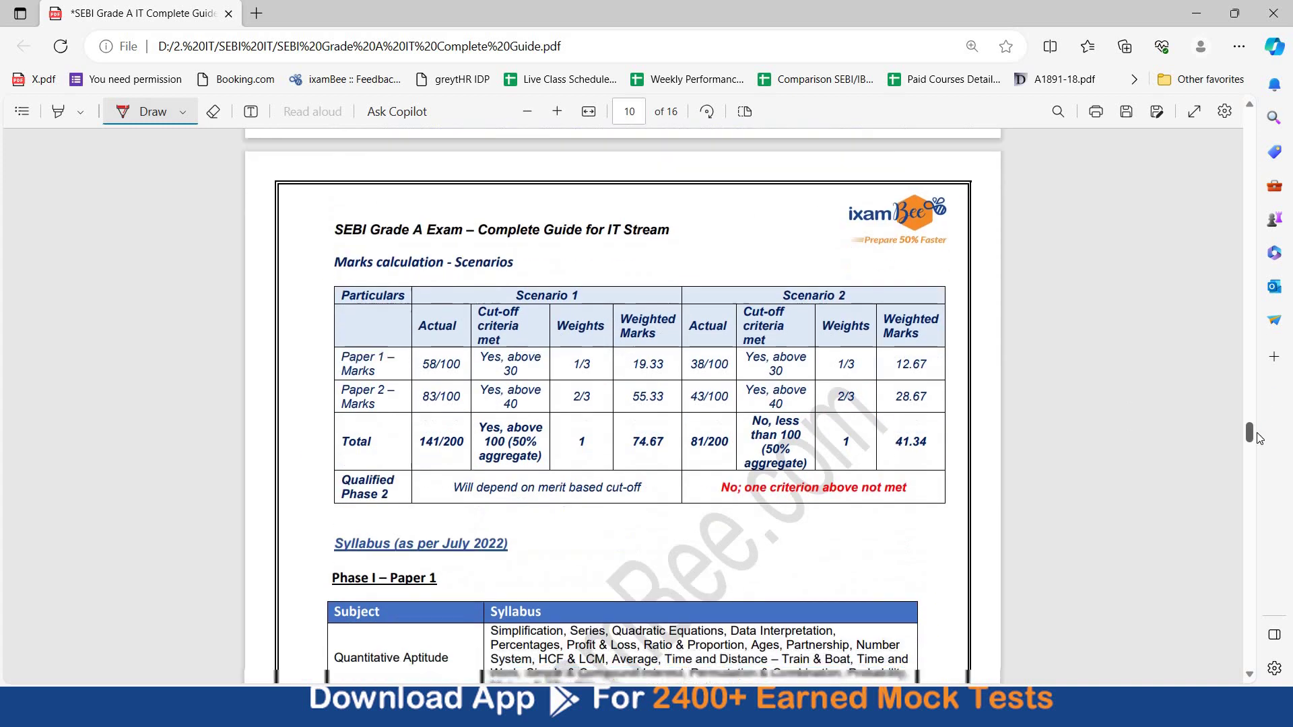
Bracket the marks-calculation table, circle 58/100 and 83/100, and tick Scenario 1's cut-offs
{"action": "left_click", "coordinate": [335, 275]}
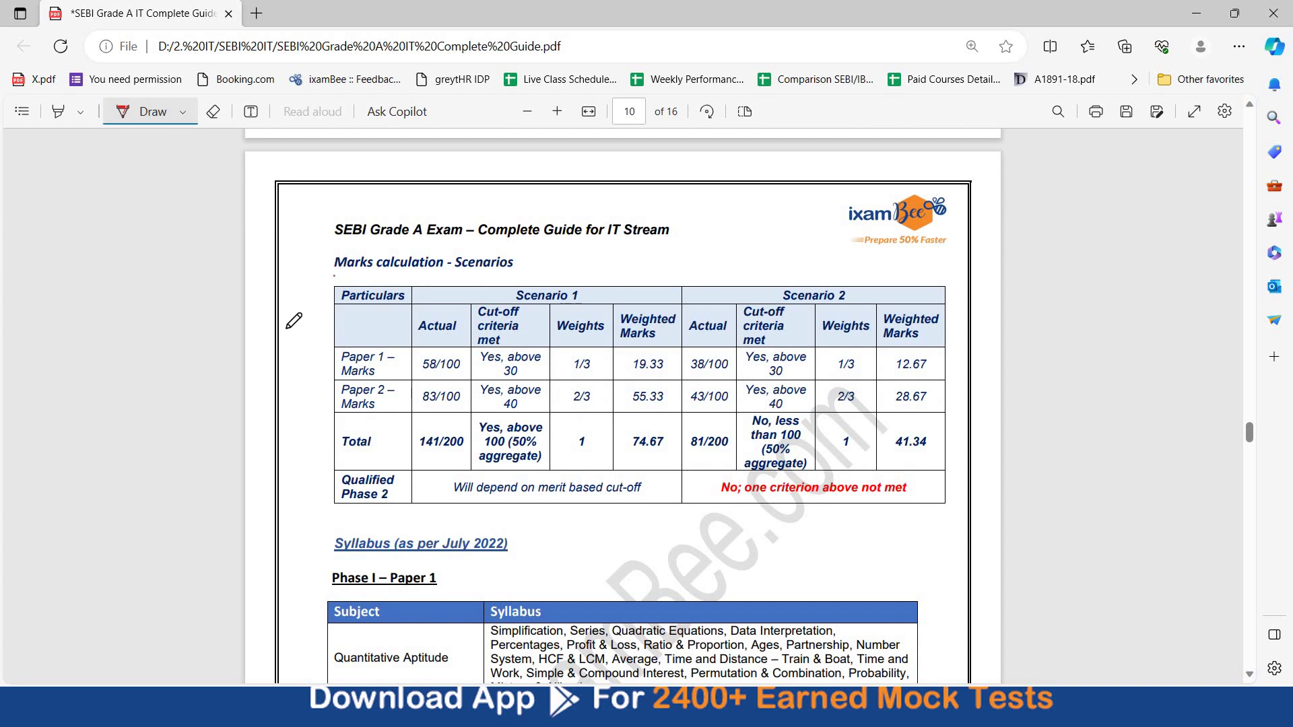
{"action": "left_click_drag", "start_coordinate": [335, 273], "coordinate": [356, 521]}
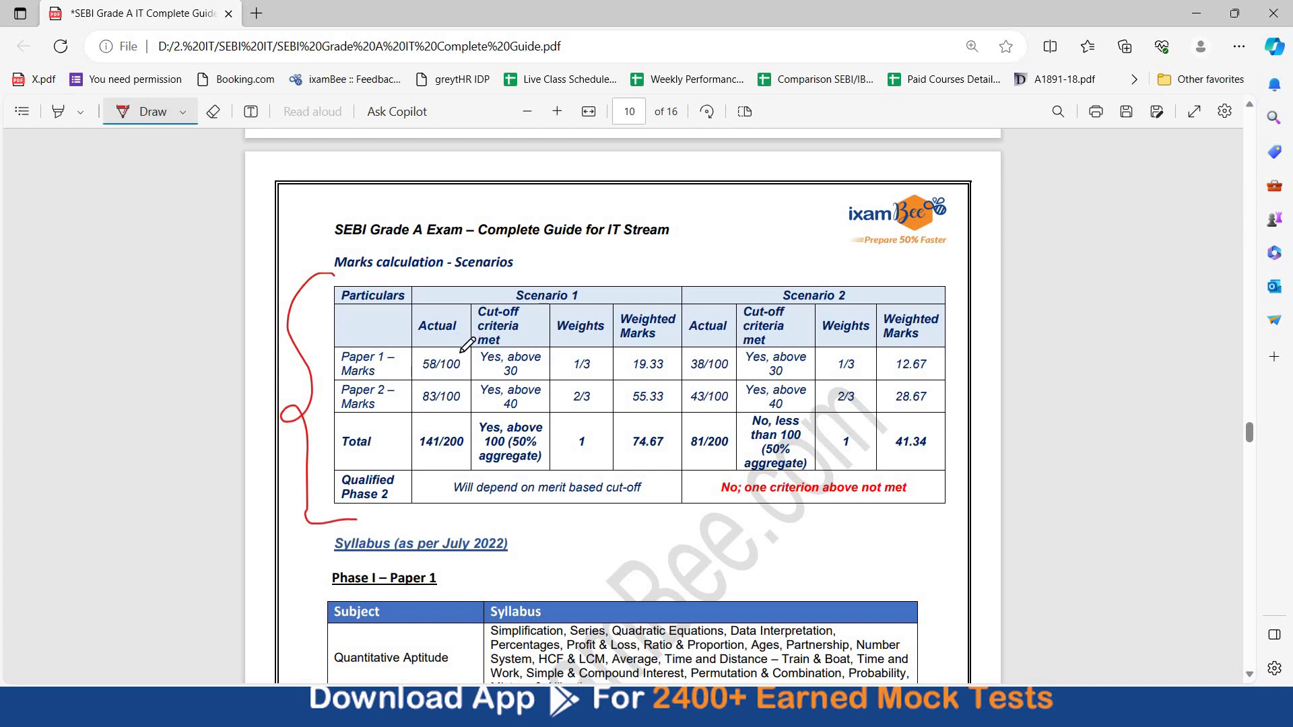
{"action": "left_click_drag", "start_coordinate": [468, 345], "coordinate": [467, 348]}
{"action": "left_click_drag", "start_coordinate": [412, 408], "coordinate": [464, 383]}
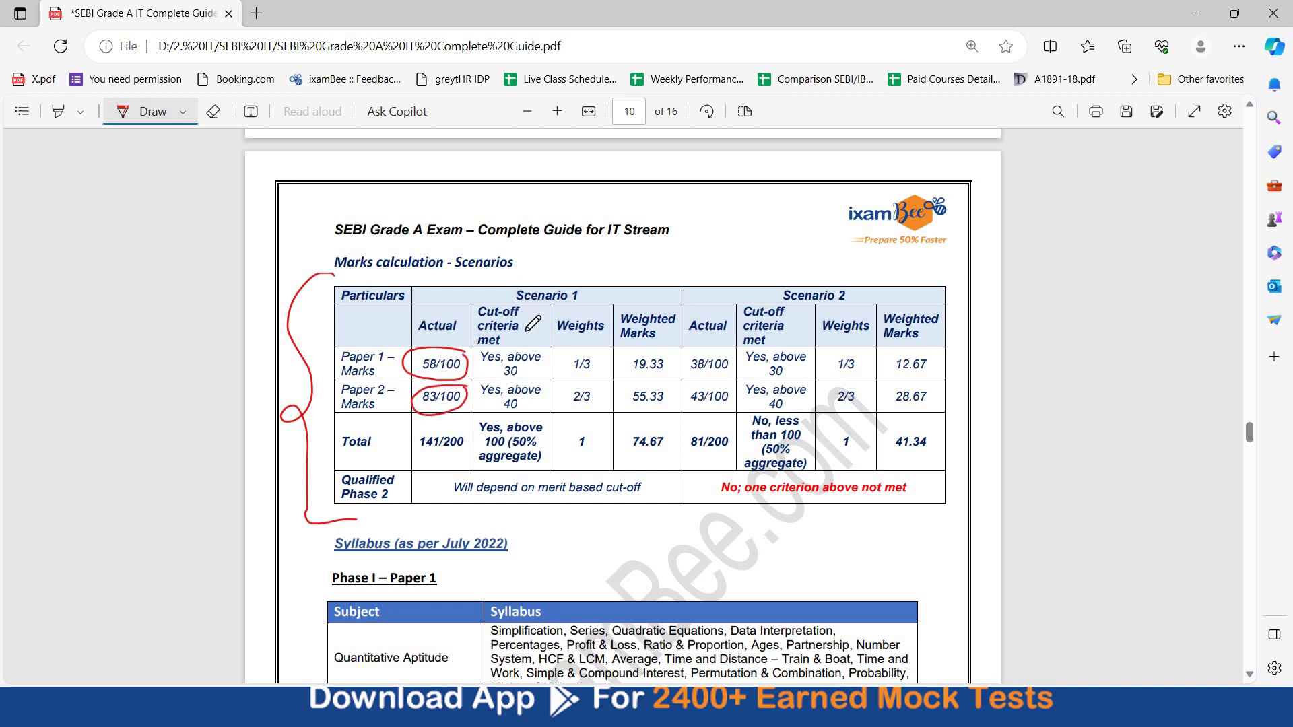
{"action": "left_click_drag", "start_coordinate": [523, 372], "coordinate": [552, 359]}
Circle the 1/3 weight and the weighted marks 19.33, 55.33 and 74.67
{"action": "left_click_drag", "start_coordinate": [607, 351], "coordinate": [558, 360]}
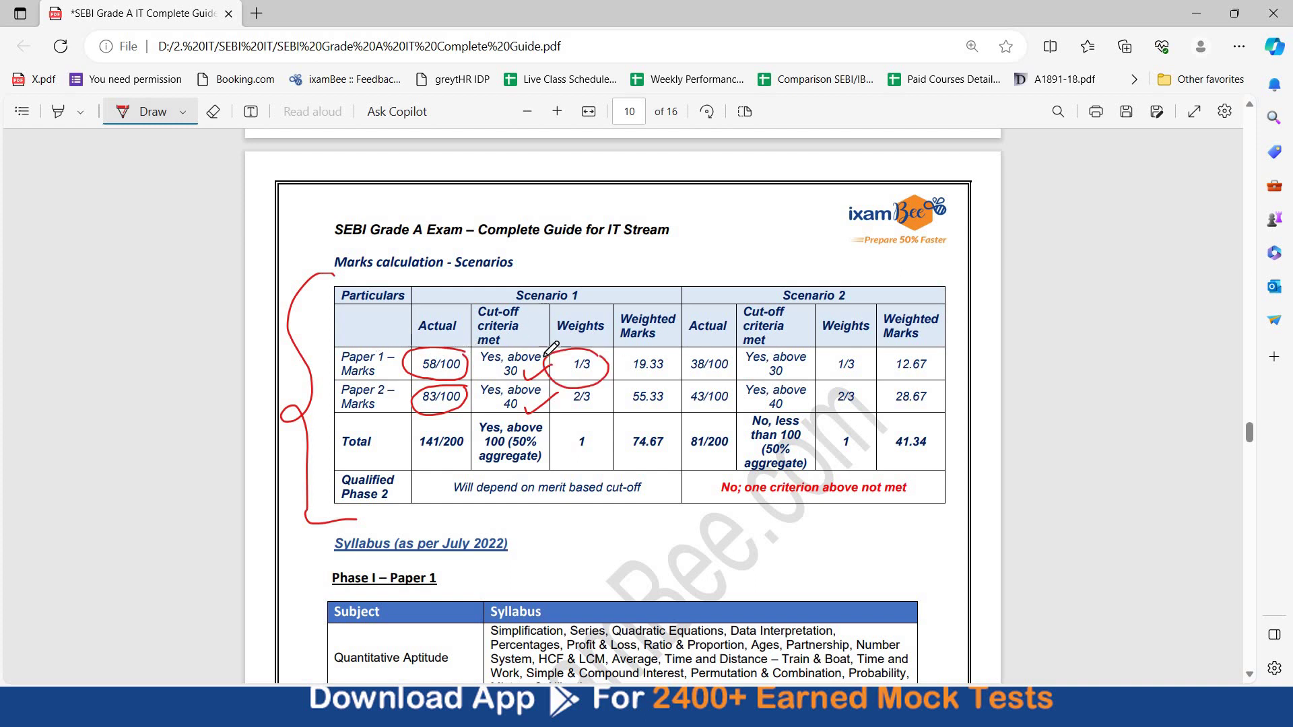
{"action": "left_click_drag", "start_coordinate": [659, 372], "coordinate": [667, 346]}
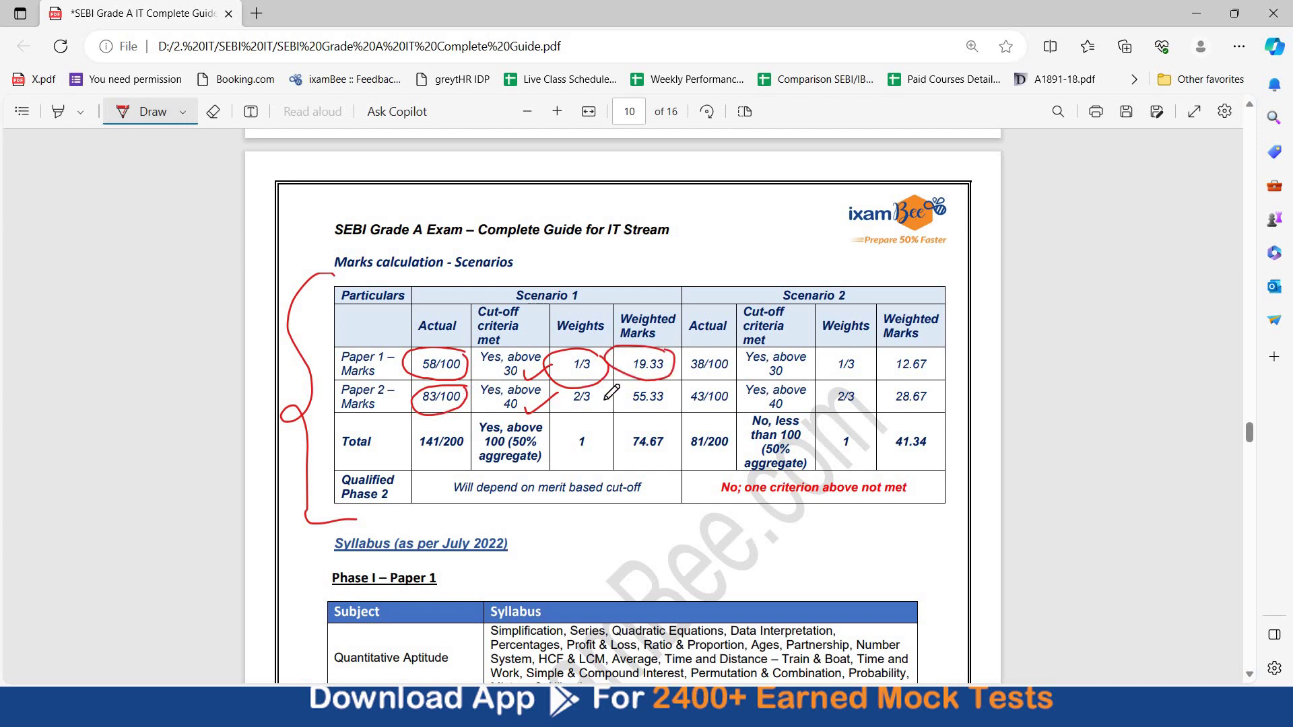
{"action": "left_click_drag", "start_coordinate": [634, 400], "coordinate": [670, 388]}
{"action": "left_click_drag", "start_coordinate": [635, 432], "coordinate": [664, 423]}
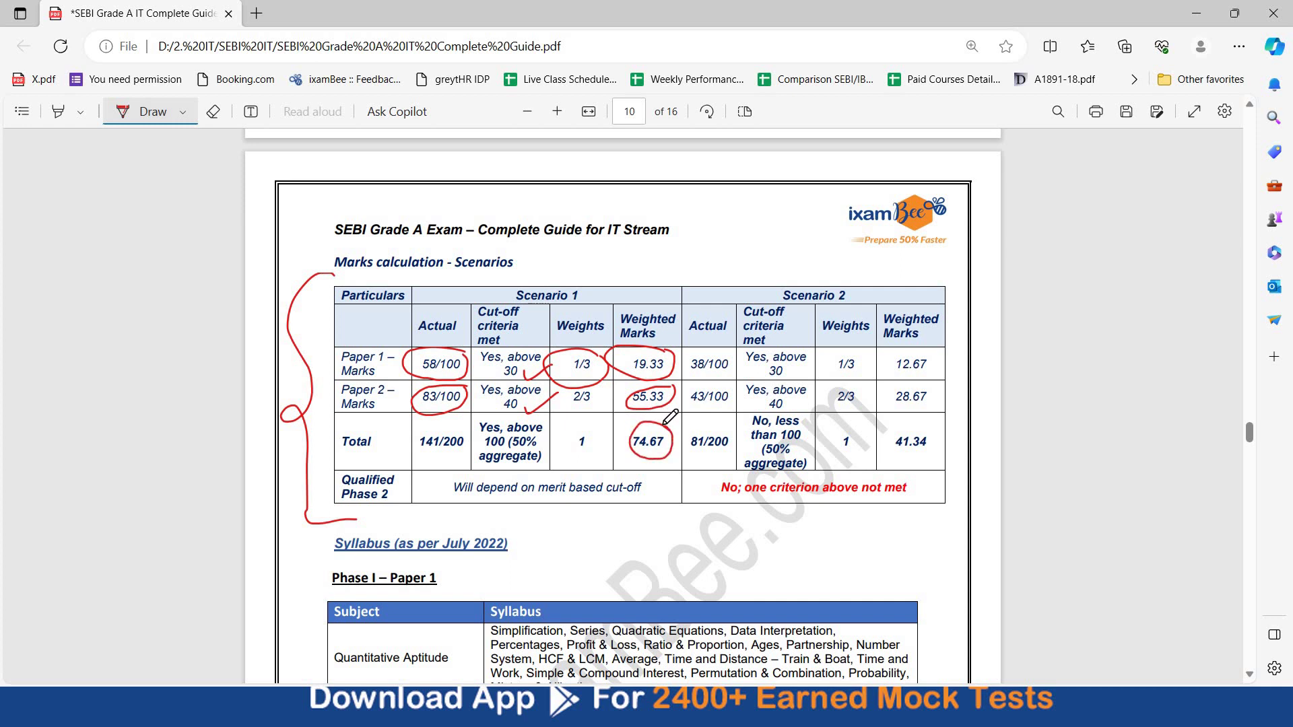
{"action": "scroll", "coordinate": [1253, 446], "scroll_direction": "down", "scroll_amount": 3}
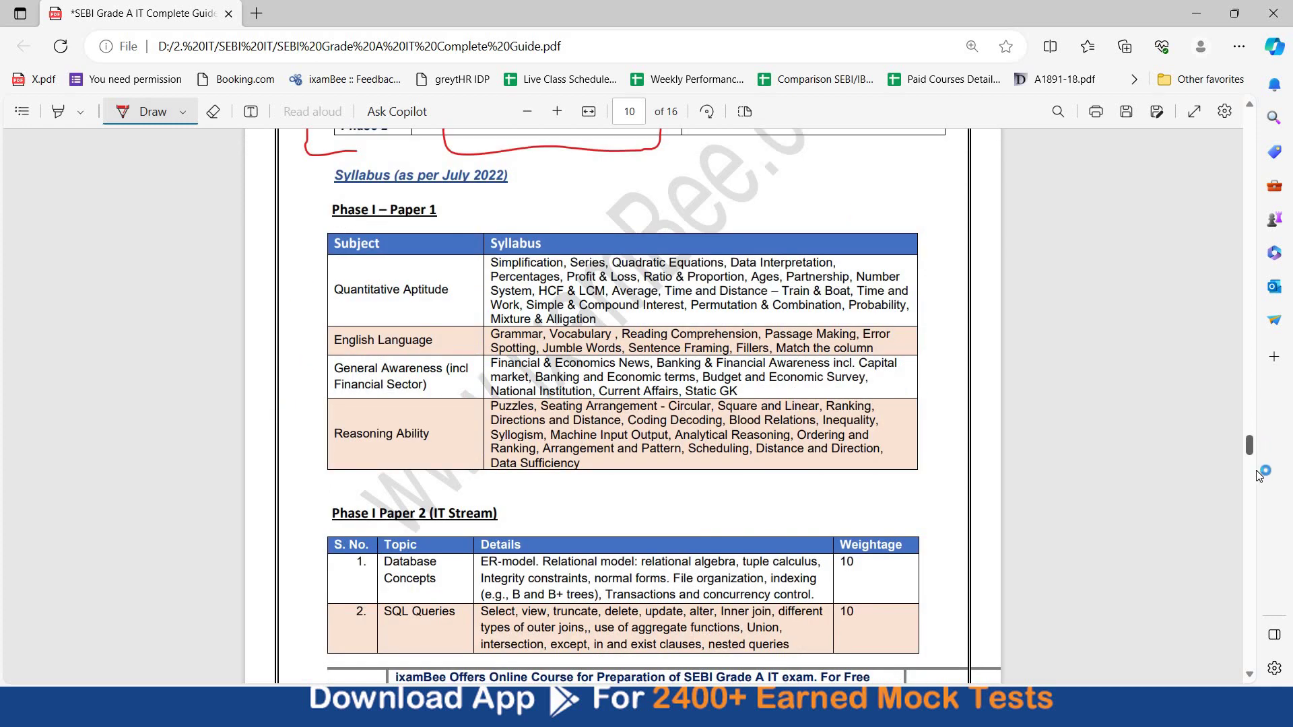
{"action": "left_click_drag", "start_coordinate": [1251, 445], "coordinate": [1251, 455]}
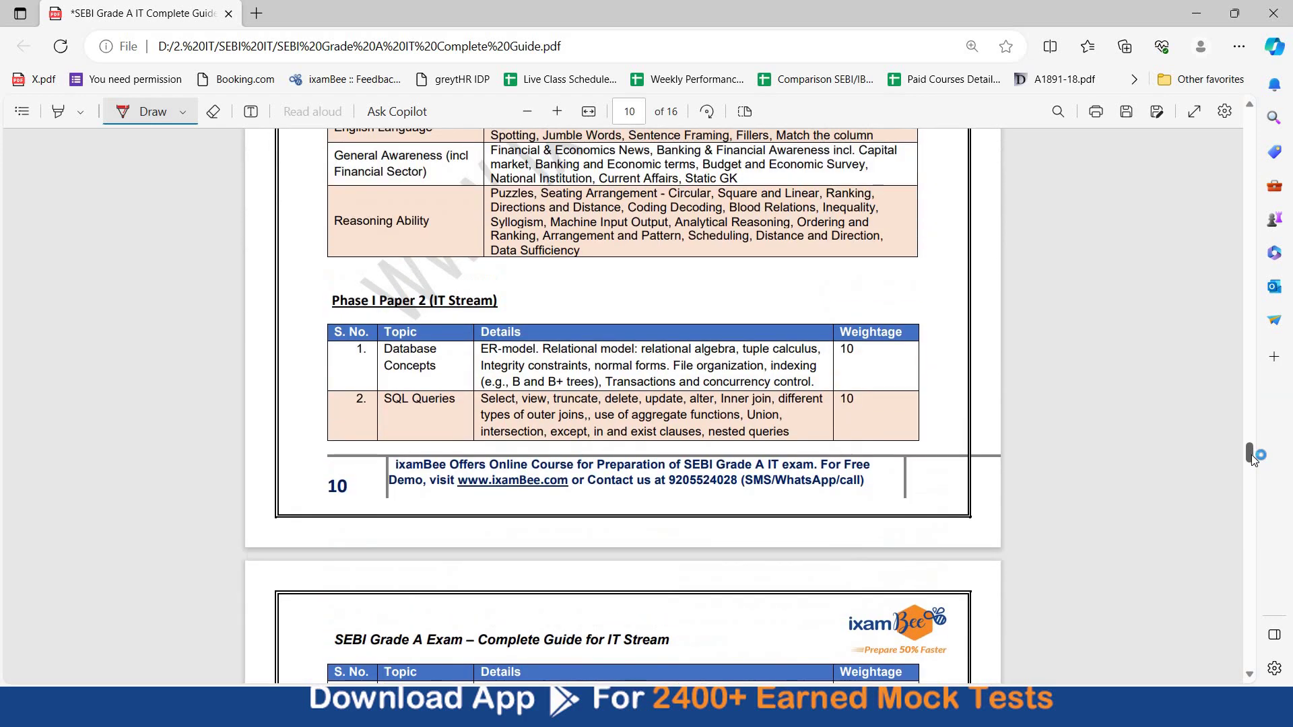
{"action": "left_click_drag", "start_coordinate": [1252, 455], "coordinate": [1255, 460]}
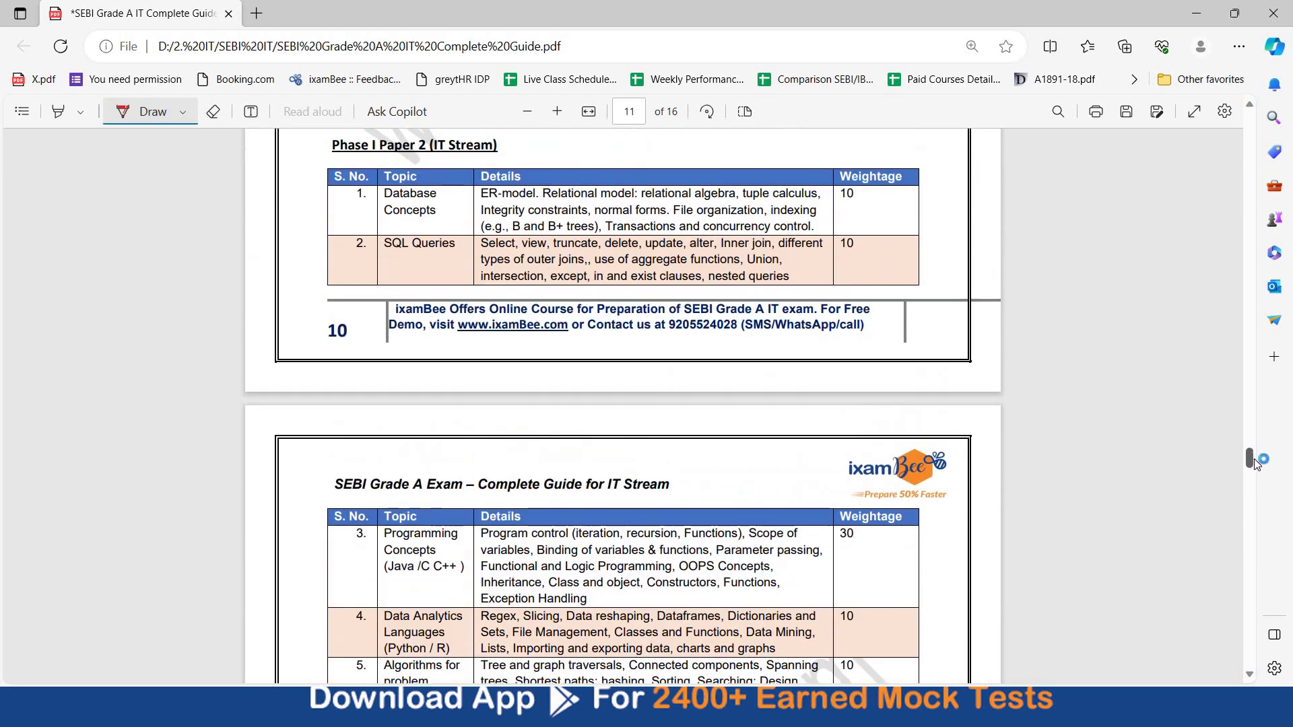
Tick a page 11 topic weightage and bracket the Phase II Paper 2 table in red
{"action": "left_click_drag", "start_coordinate": [875, 200], "coordinate": [927, 170]}
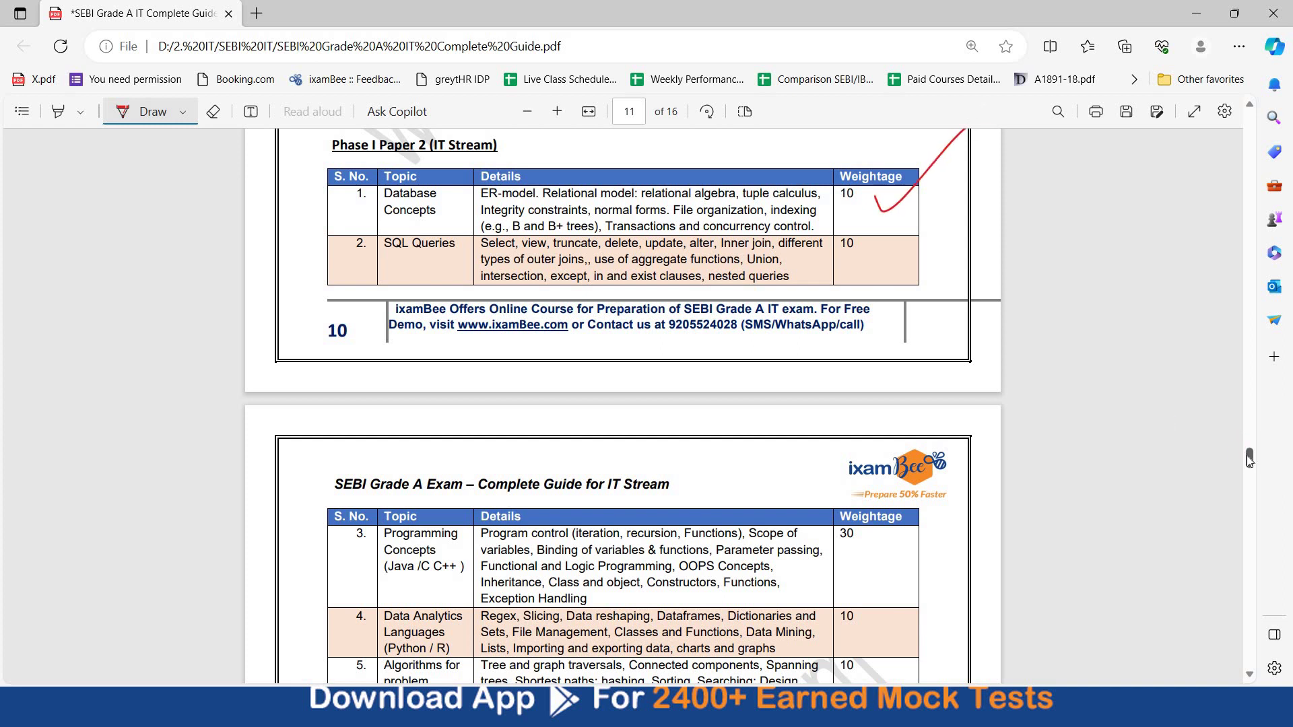
{"action": "left_click_drag", "start_coordinate": [1248, 461], "coordinate": [1249, 466]}
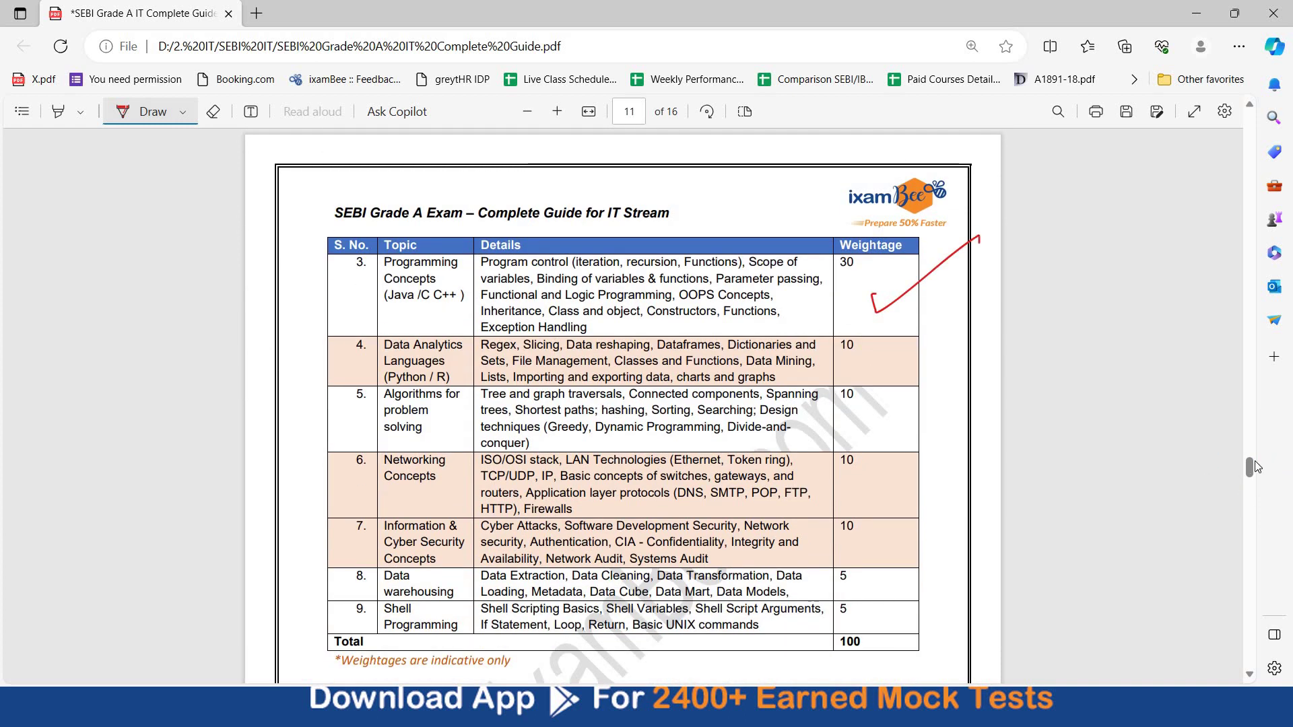
{"action": "scroll", "coordinate": [1256, 484], "scroll_direction": "down", "scroll_amount": 4}
{"action": "scroll", "coordinate": [1258, 486], "scroll_direction": "down", "scroll_amount": 1}
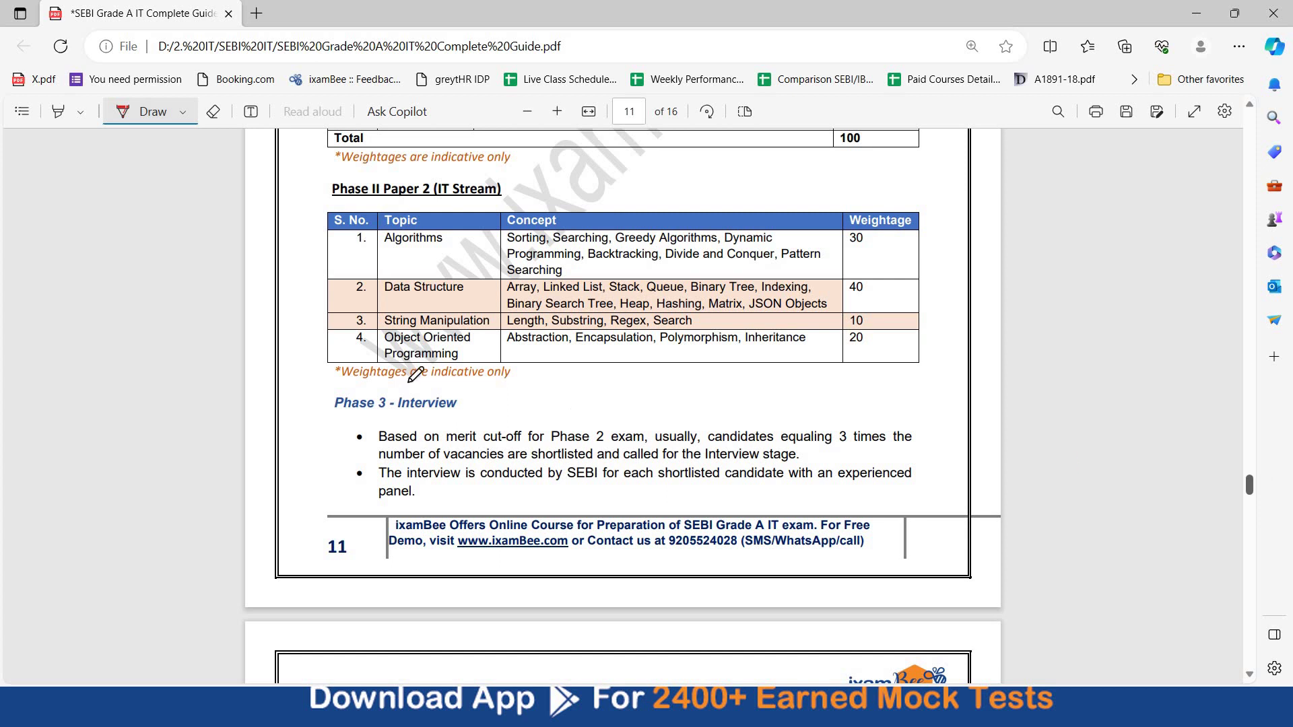
{"action": "left_click_drag", "start_coordinate": [324, 204], "coordinate": [309, 390]}
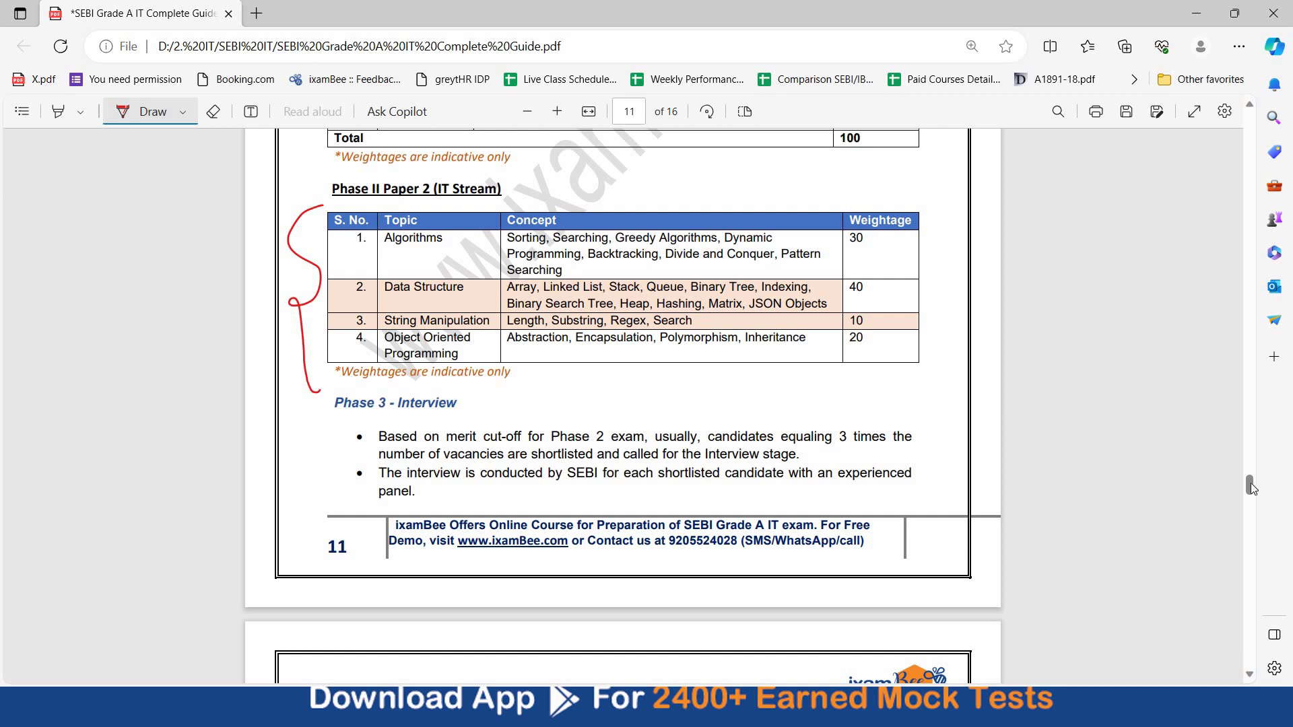
{"action": "left_click_drag", "start_coordinate": [1251, 484], "coordinate": [1250, 507]}
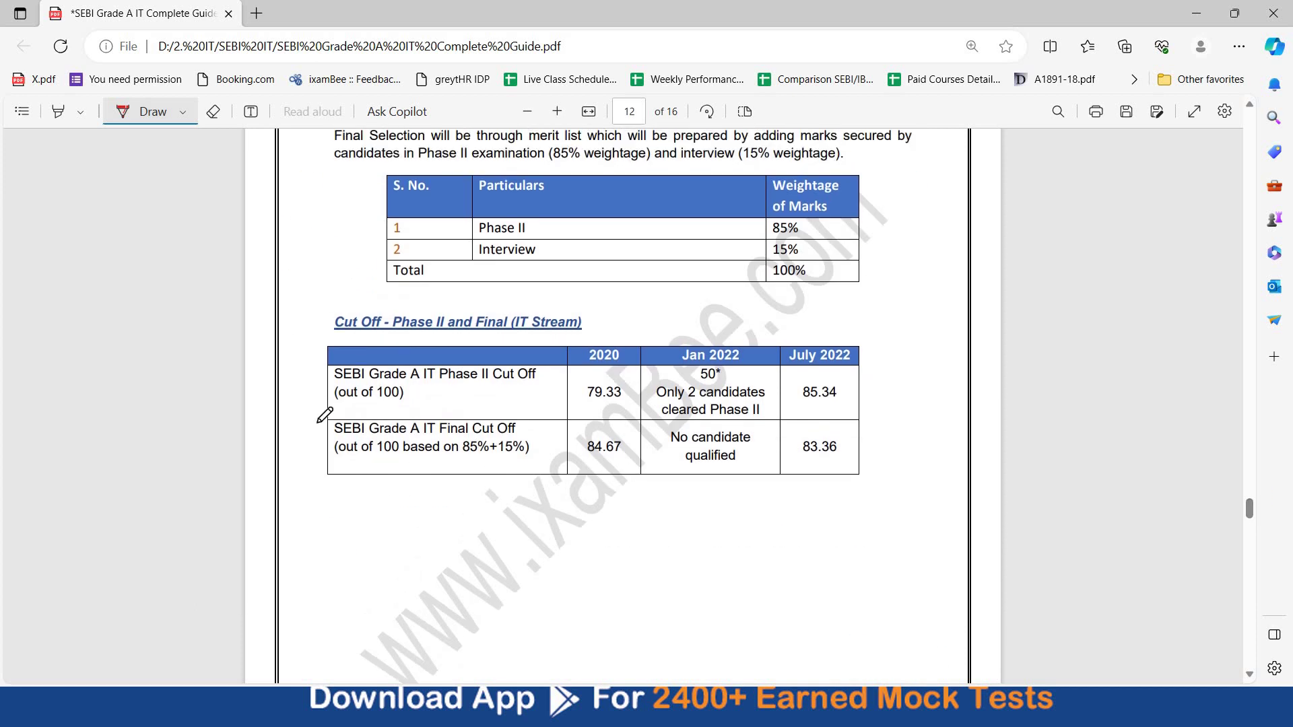
Bracket the cut-off section, underline the notes, and circle Phase II cut-offs 79.33, 50* and 85.34
{"action": "left_click_drag", "start_coordinate": [319, 309], "coordinate": [319, 523]}
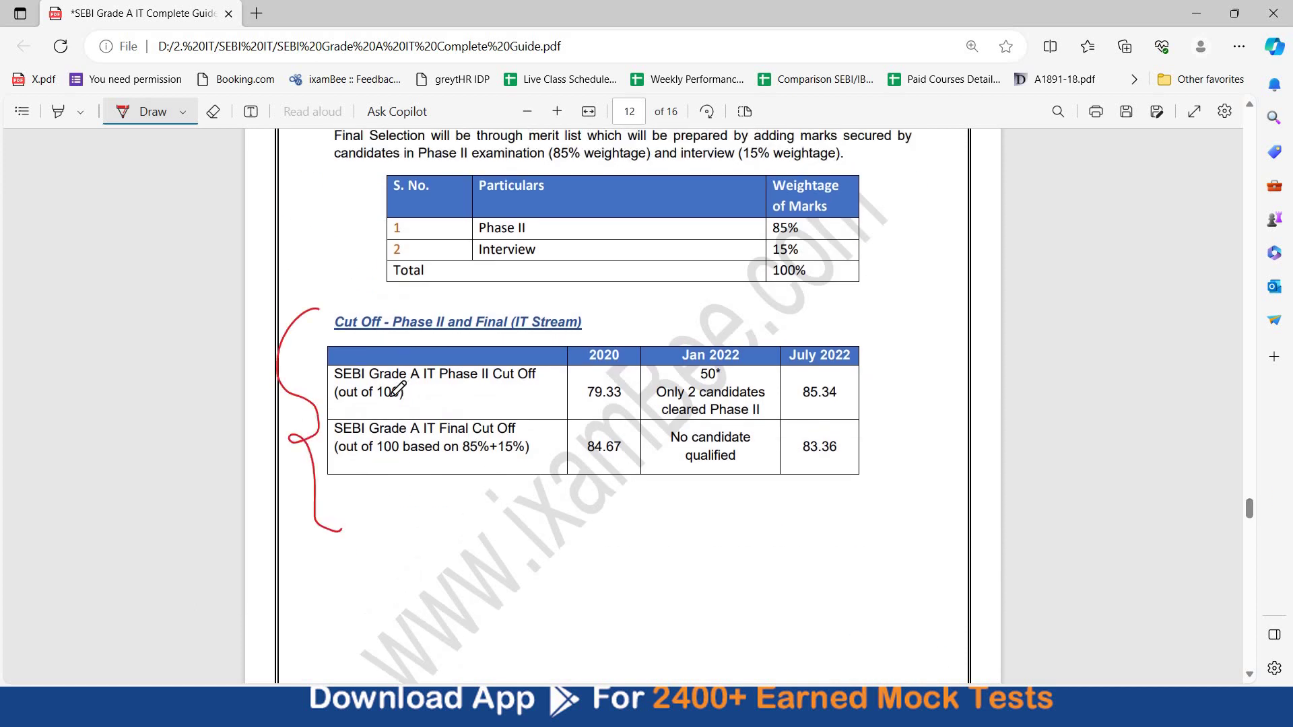
{"action": "mouse_move", "coordinate": [342, 409]}
{"action": "left_mouse_down"}
{"action": "mouse_move", "coordinate": [454, 401]}
{"action": "mouse_move", "coordinate": [336, 412]}
{"action": "left_mouse_up"}
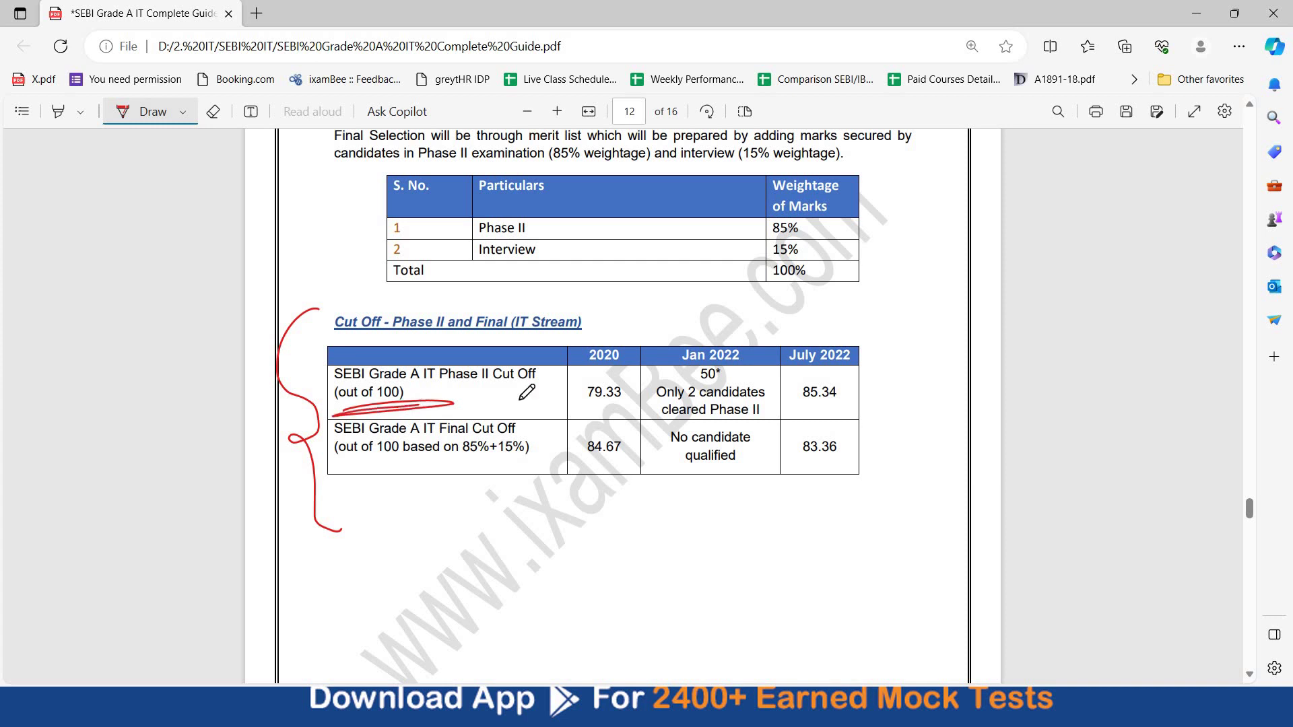
{"action": "left_click_drag", "start_coordinate": [587, 415], "coordinate": [622, 381]}
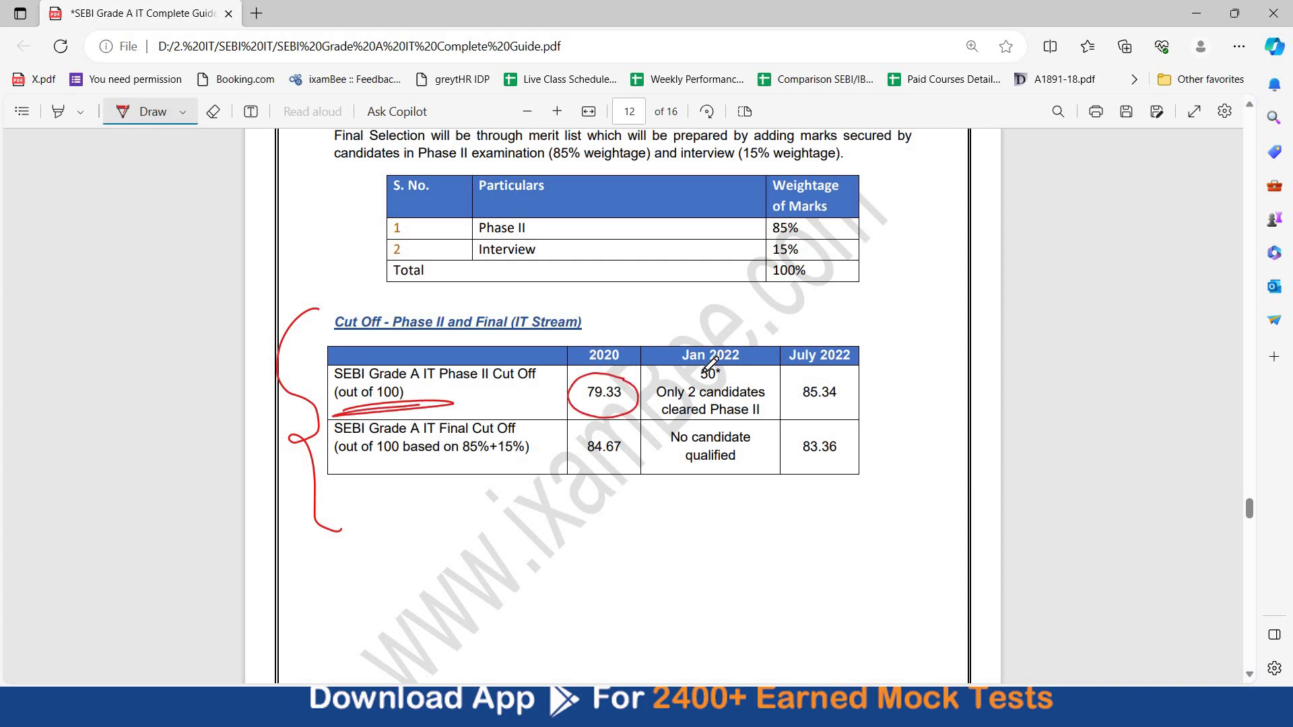
{"action": "left_click_drag", "start_coordinate": [691, 375], "coordinate": [719, 358]}
{"action": "left_click_drag", "start_coordinate": [665, 405], "coordinate": [726, 402]}
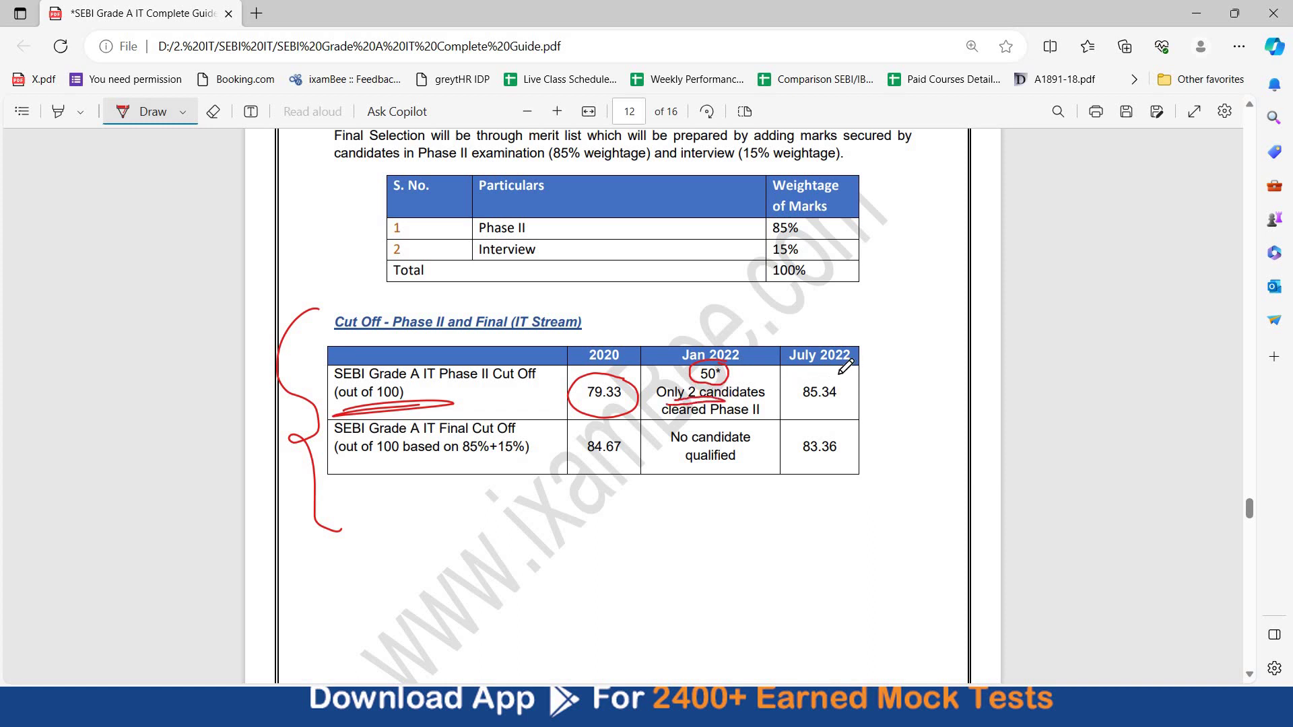
{"action": "left_click_drag", "start_coordinate": [778, 371], "coordinate": [843, 374]}
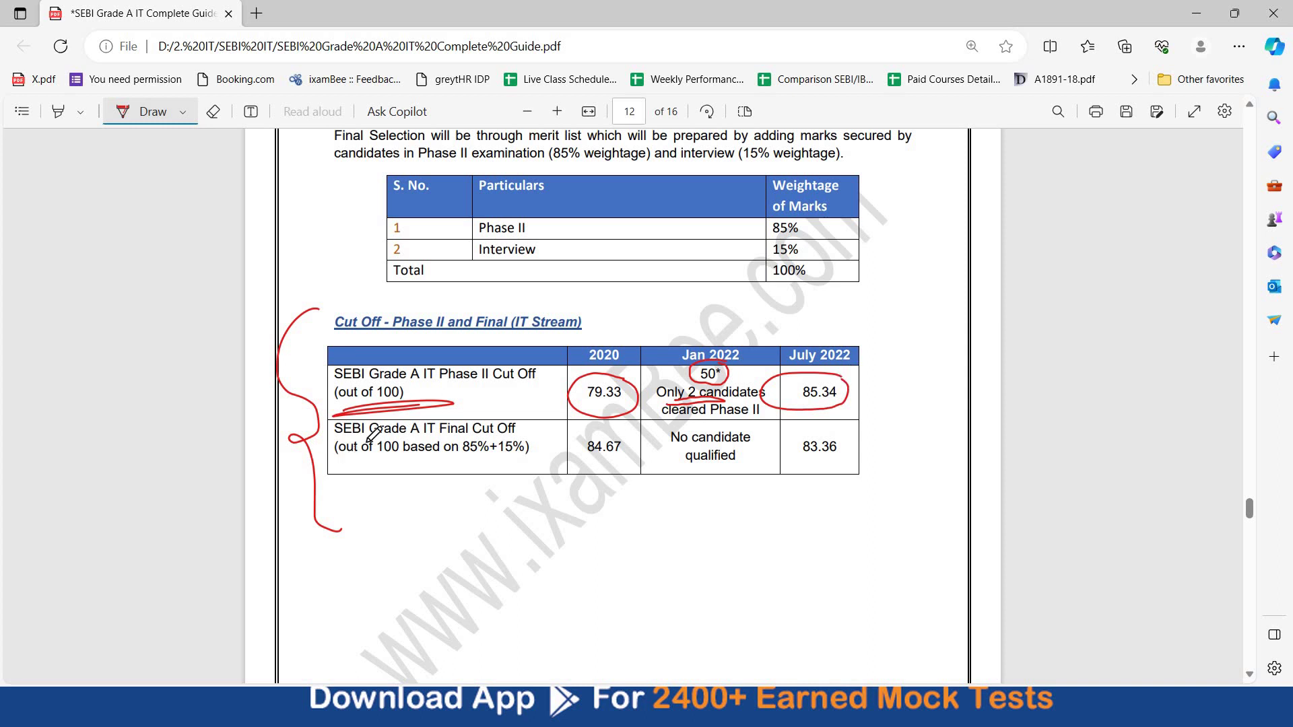
Tick the Phase II and Final heading; circle final cut-offs 84.67, 'No candidate qualified' and 83.36
{"action": "left_click_drag", "start_coordinate": [485, 395], "coordinate": [490, 406]}
{"action": "mouse_move", "coordinate": [632, 436]}
{"action": "left_mouse_down"}
{"action": "mouse_move", "coordinate": [588, 435]}
{"action": "mouse_move", "coordinate": [632, 438]}
{"action": "left_mouse_up"}
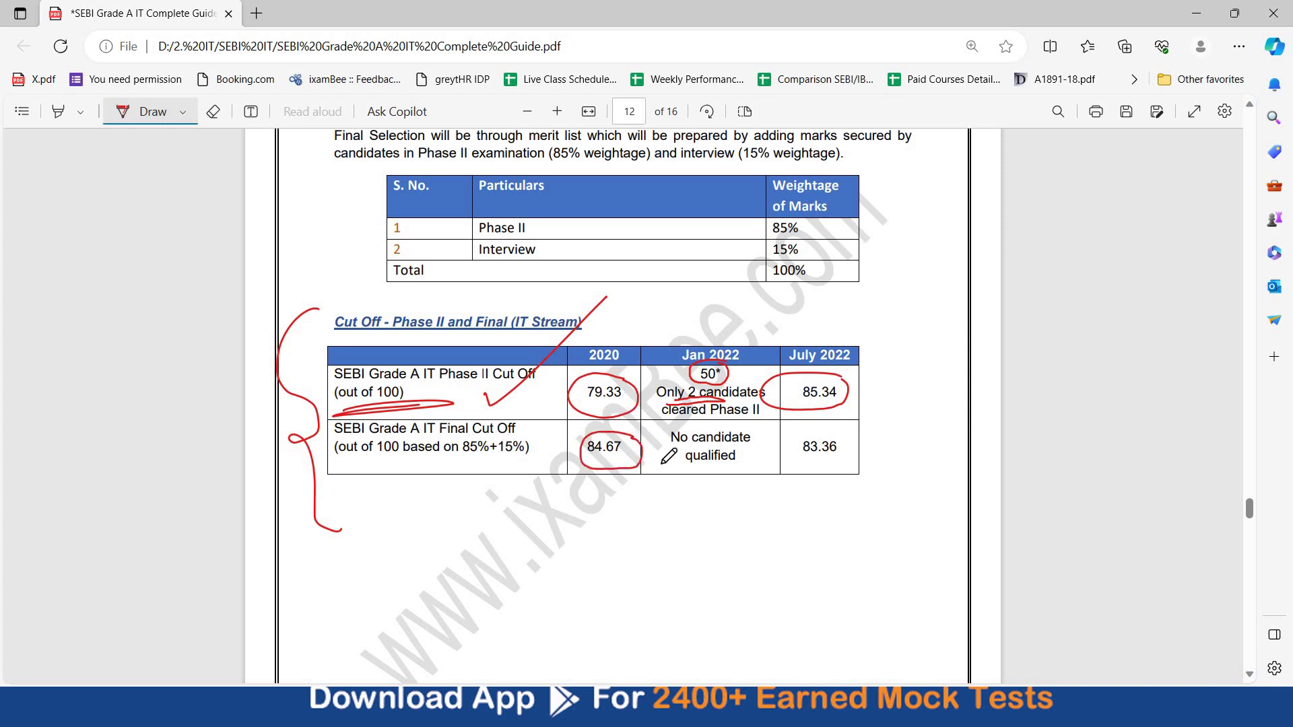
{"action": "left_click_drag", "start_coordinate": [665, 463], "coordinate": [666, 471]}
{"action": "left_click_drag", "start_coordinate": [751, 466], "coordinate": [668, 478]}
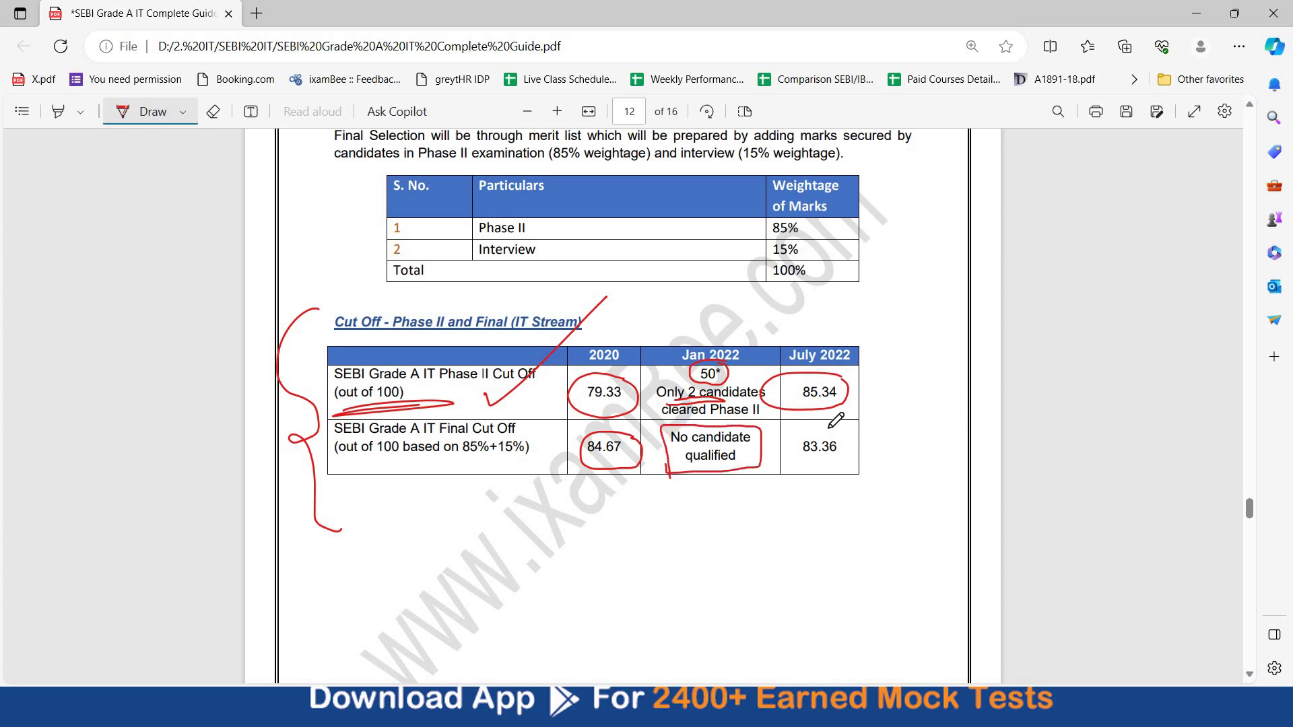
{"action": "mouse_move", "coordinate": [841, 422]}
{"action": "left_mouse_down"}
{"action": "mouse_move", "coordinate": [805, 424]}
{"action": "mouse_move", "coordinate": [834, 417]}
{"action": "left_mouse_up"}
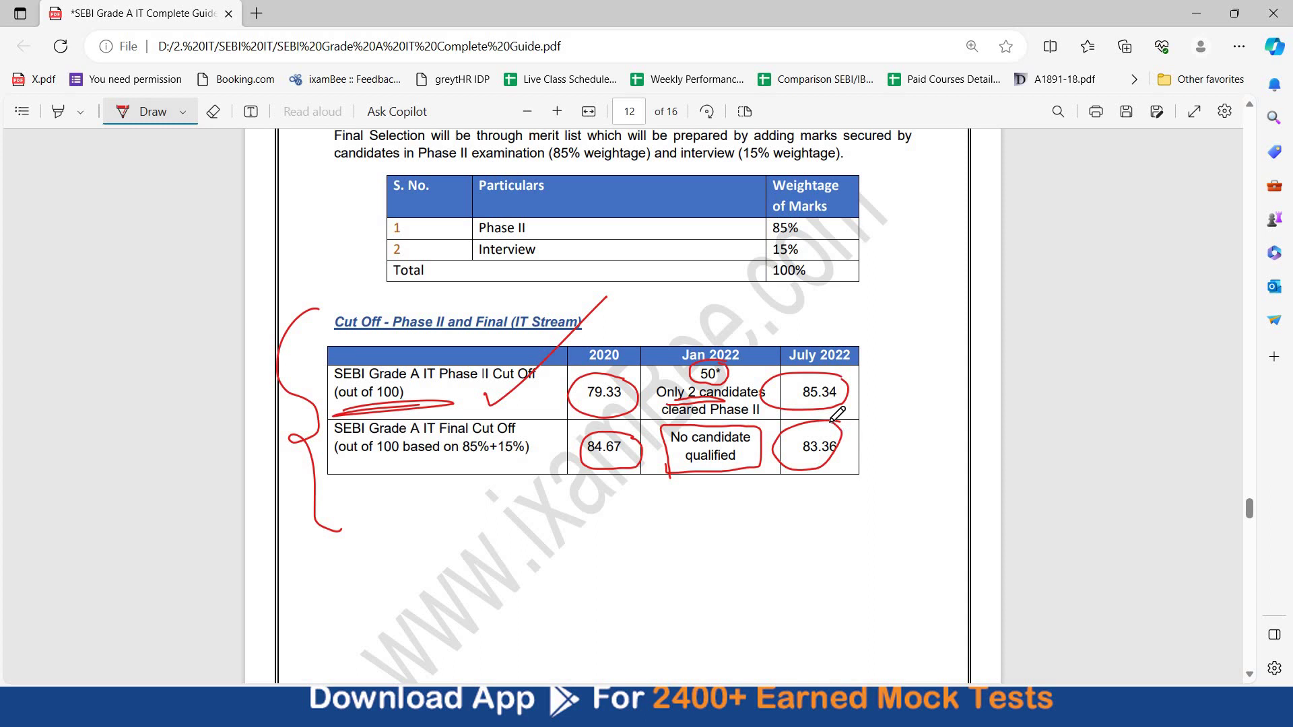
{"action": "scroll", "coordinate": [1253, 532], "scroll_direction": "down", "scroll_amount": 1}
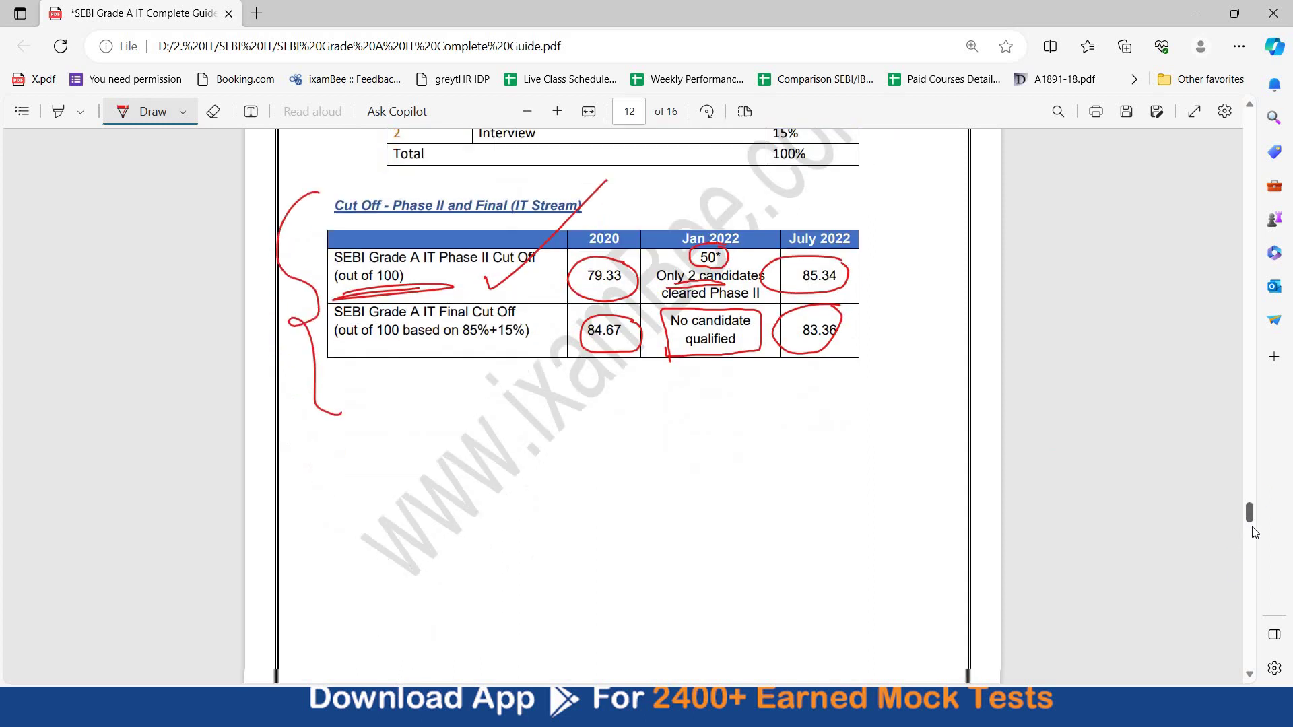
{"action": "scroll", "coordinate": [1253, 533], "scroll_direction": "down", "scroll_amount": 4}
{"action": "scroll", "coordinate": [1253, 533], "scroll_direction": "down", "scroll_amount": 2}
{"action": "scroll", "coordinate": [344, 281], "scroll_direction": "down", "scroll_amount": 2}
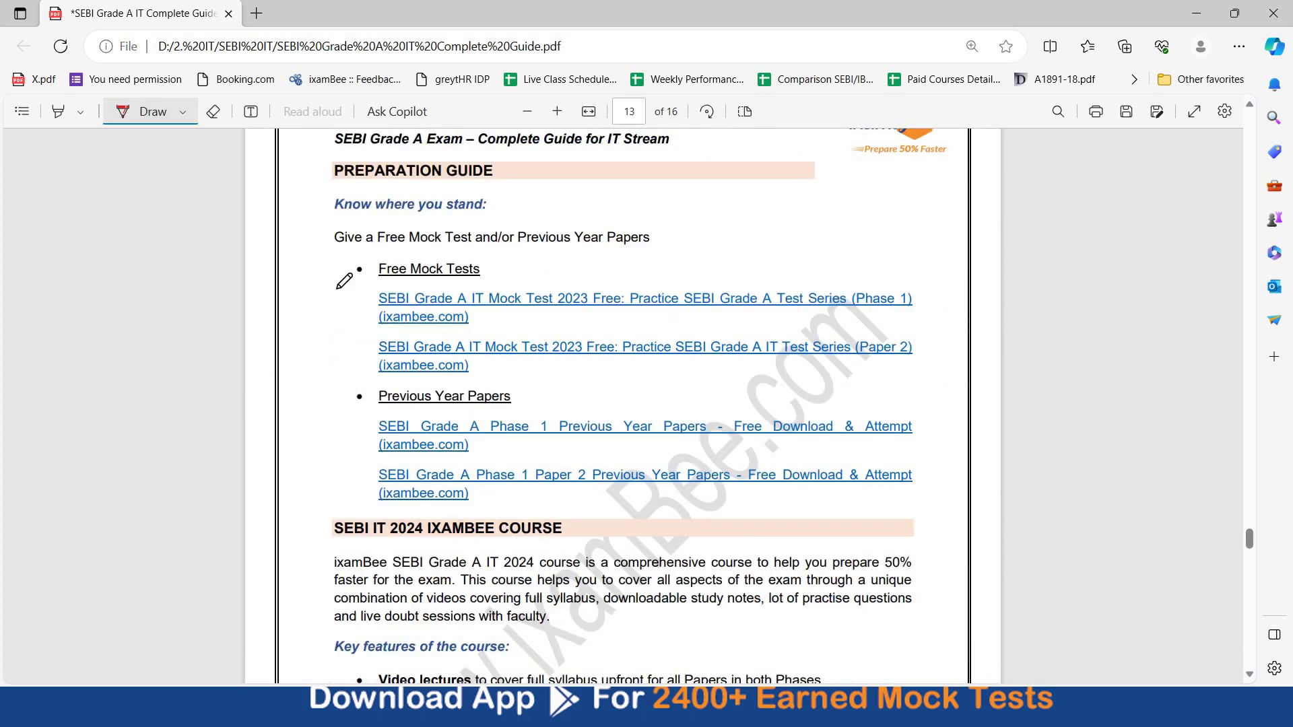
Draw red ticks beside page 13's Free Mock Tests and Previous Year Papers bullets
{"action": "left_click_drag", "start_coordinate": [333, 286], "coordinate": [485, 187]}
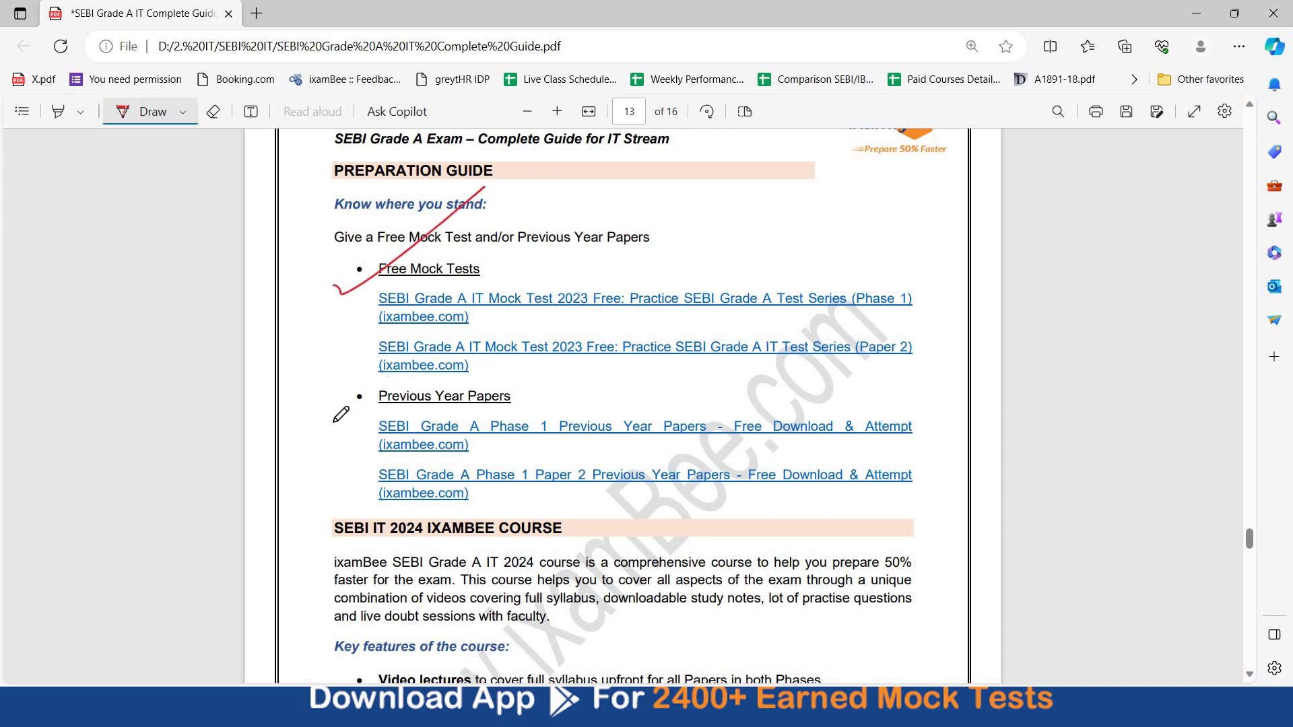
{"action": "left_click_drag", "start_coordinate": [336, 413], "coordinate": [463, 333]}
{"action": "scroll", "coordinate": [1249, 547], "scroll_direction": "down", "scroll_amount": 3}
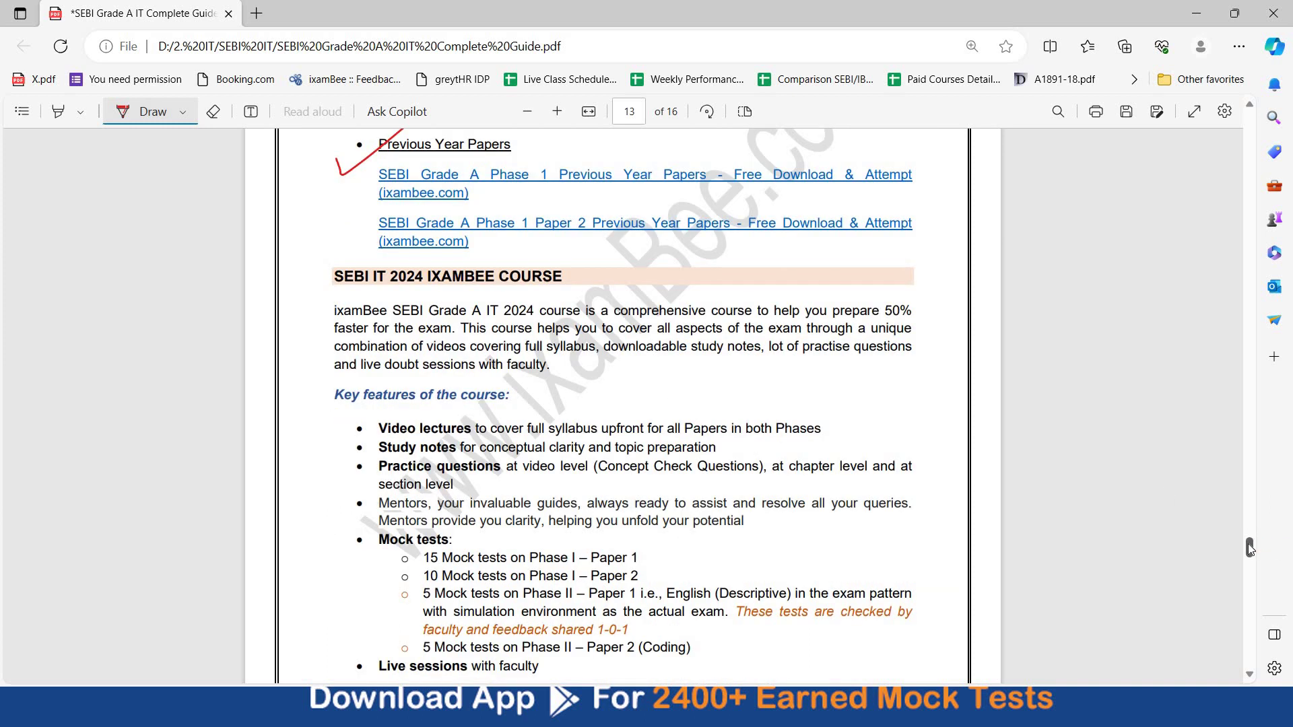
{"action": "scroll", "coordinate": [1249, 546], "scroll_direction": "down", "scroll_amount": 2}
{"action": "scroll", "coordinate": [1248, 554], "scroll_direction": "down", "scroll_amount": 2}
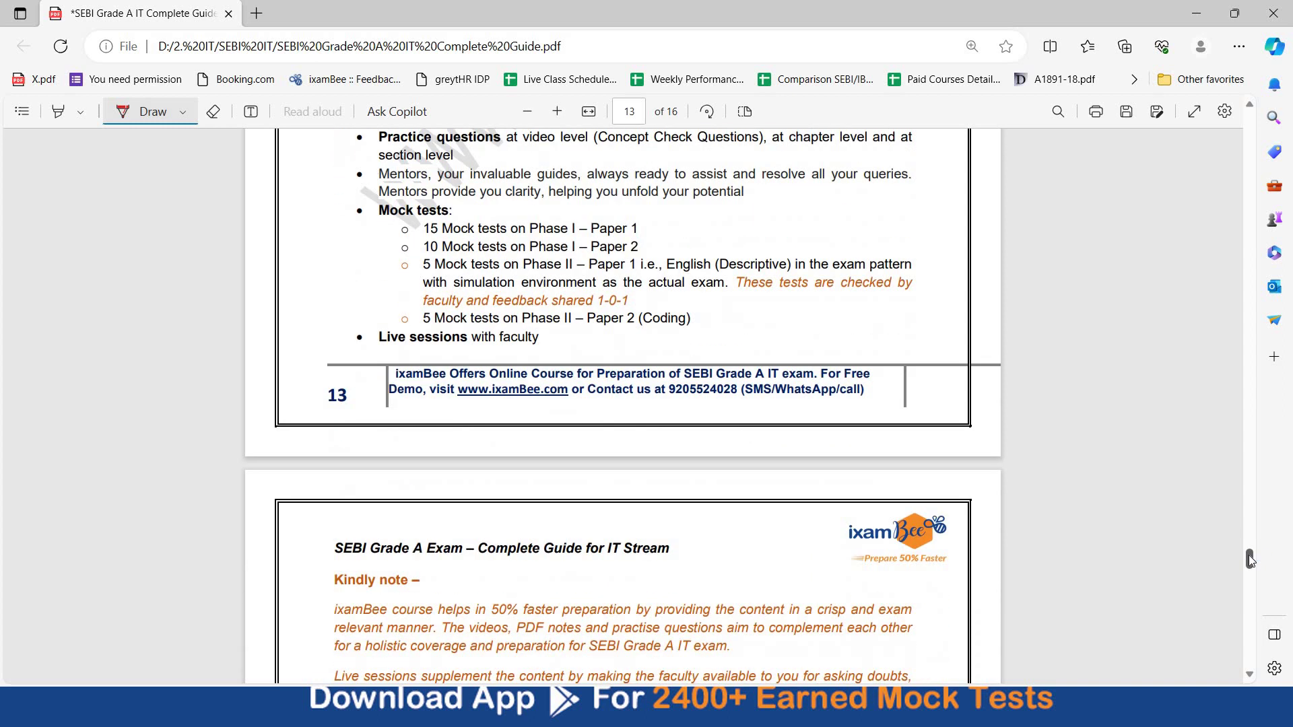
{"action": "left_click_drag", "start_coordinate": [1250, 563], "coordinate": [1253, 586]}
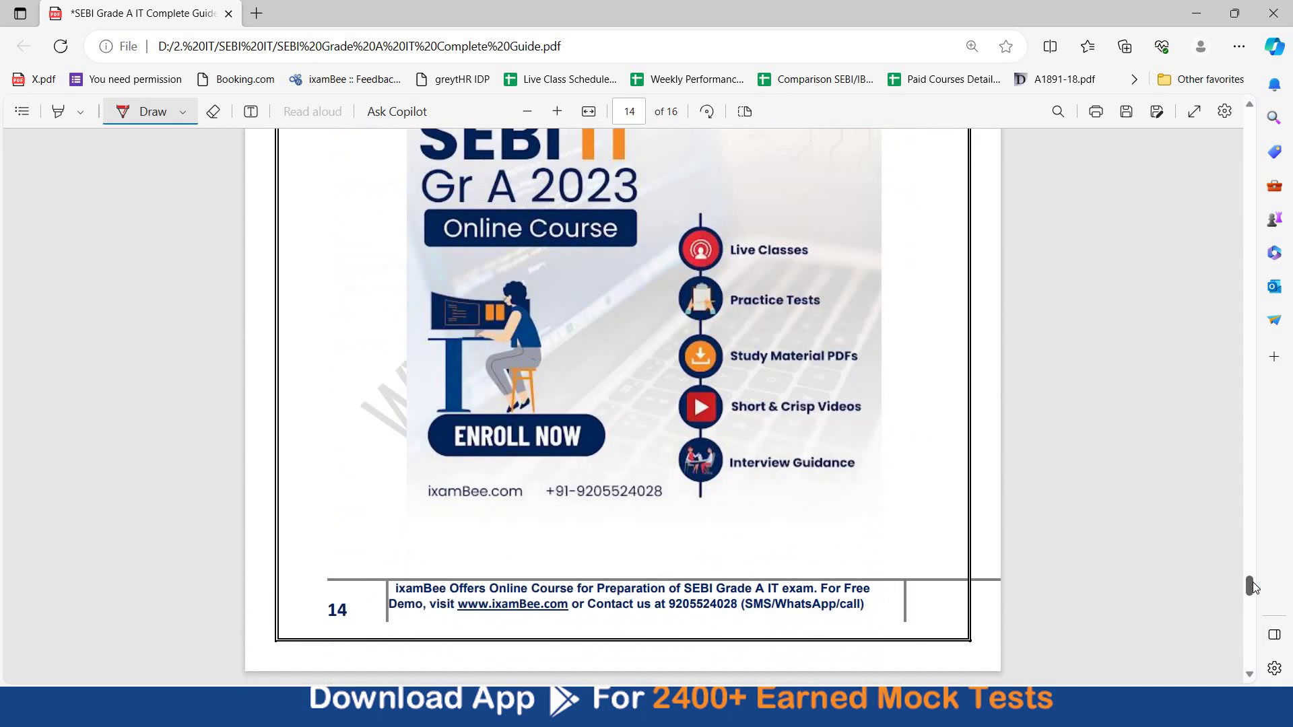
{"action": "scroll", "coordinate": [1252, 586], "scroll_direction": "down", "scroll_amount": 2}
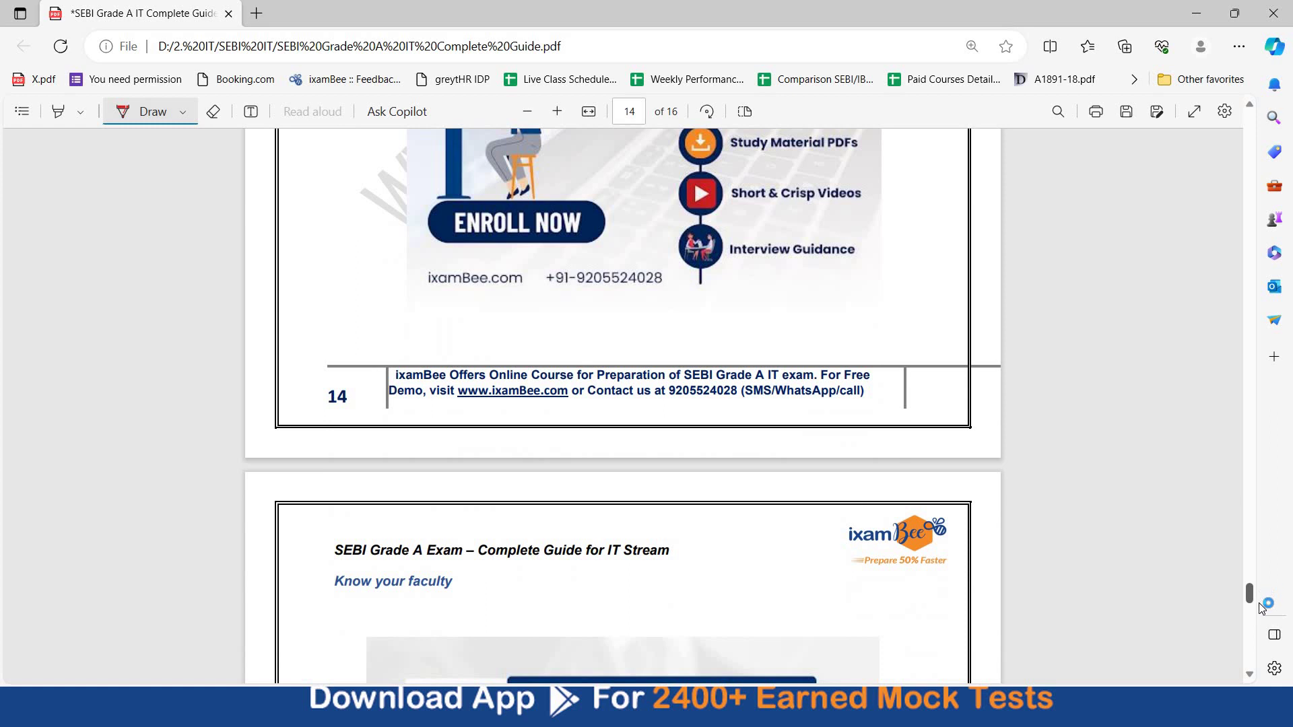
{"action": "scroll", "coordinate": [1259, 602], "scroll_direction": "down", "scroll_amount": 3}
{"action": "scroll", "coordinate": [1260, 624], "scroll_direction": "down", "scroll_amount": 5}
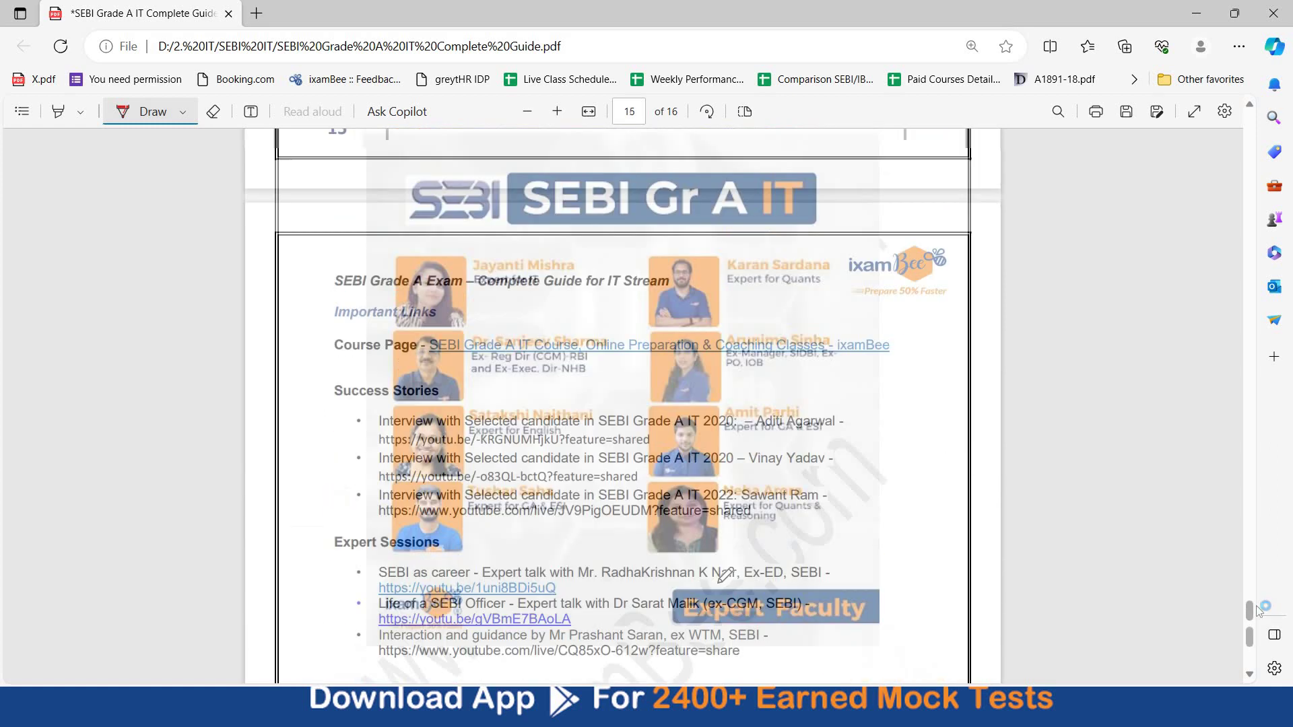
Tick the first Success Stories interview, circle 'Course Page', and bracket the Expert Sessions list
{"action": "left_click_drag", "start_coordinate": [315, 429], "coordinate": [394, 384]}
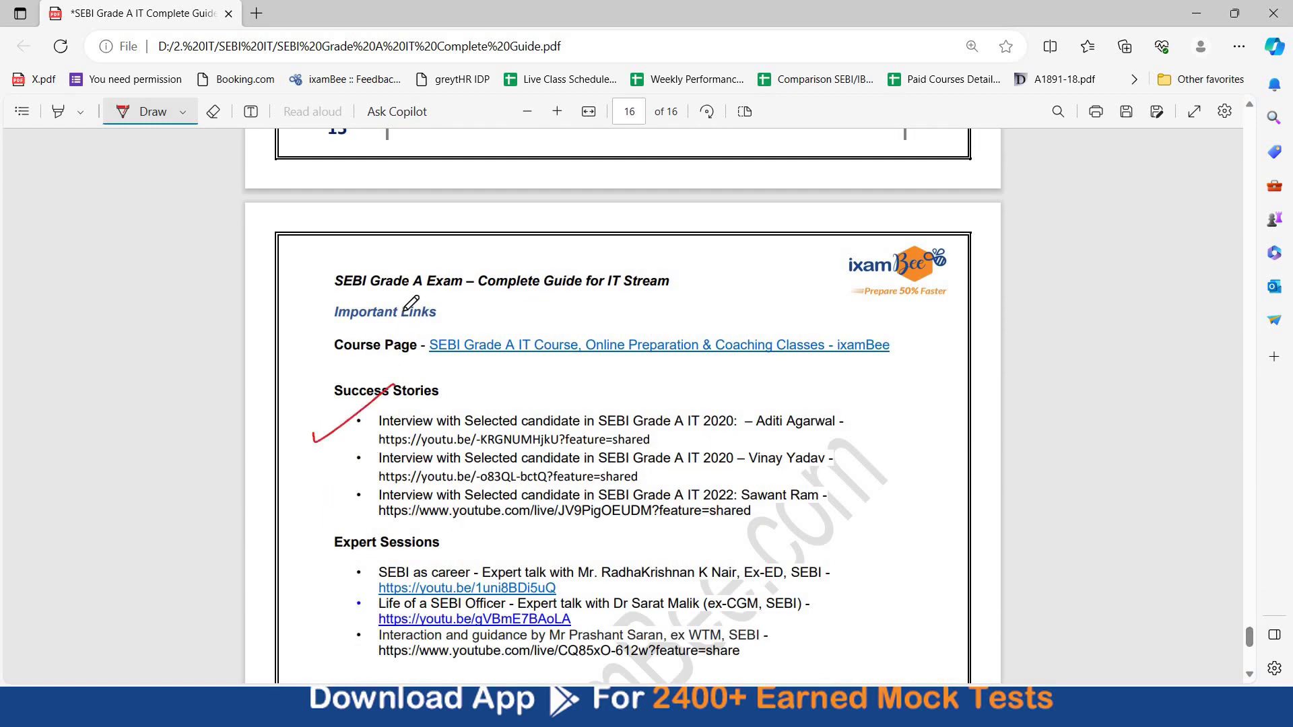
{"action": "left_click_drag", "start_coordinate": [416, 329], "coordinate": [414, 334]}
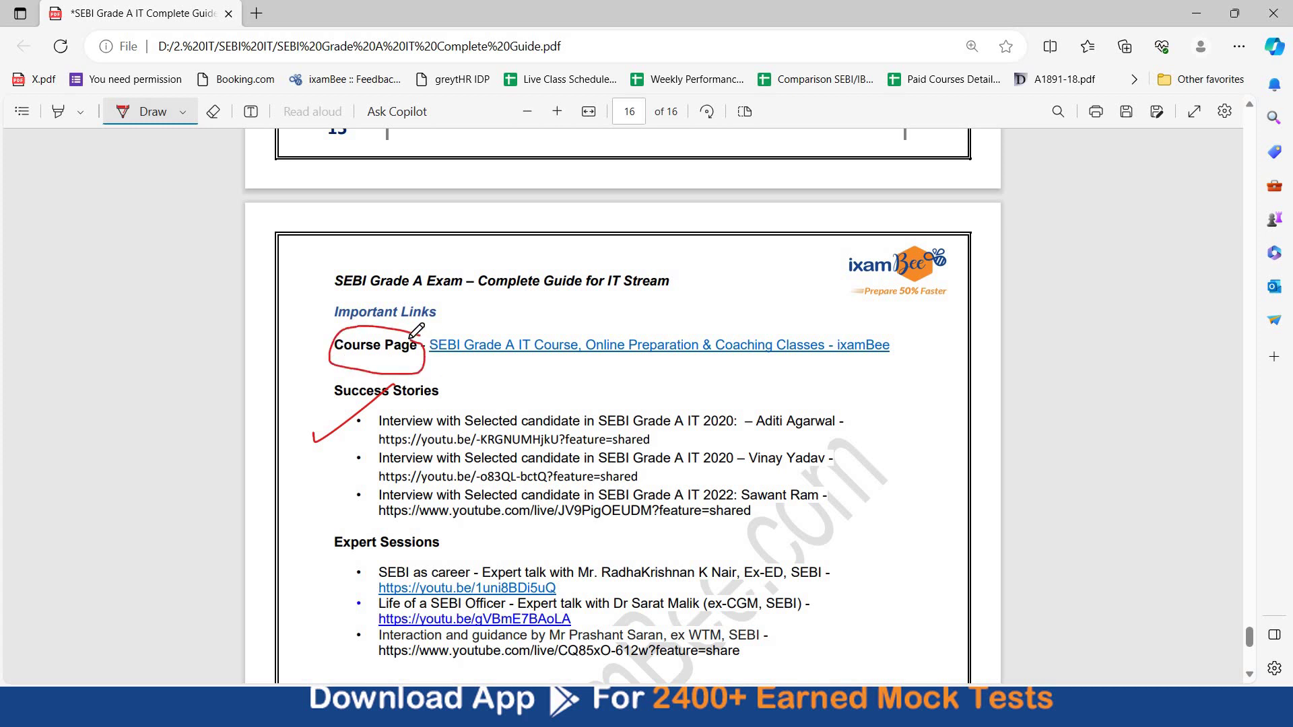
{"action": "left_click_drag", "start_coordinate": [336, 521], "coordinate": [357, 683]}
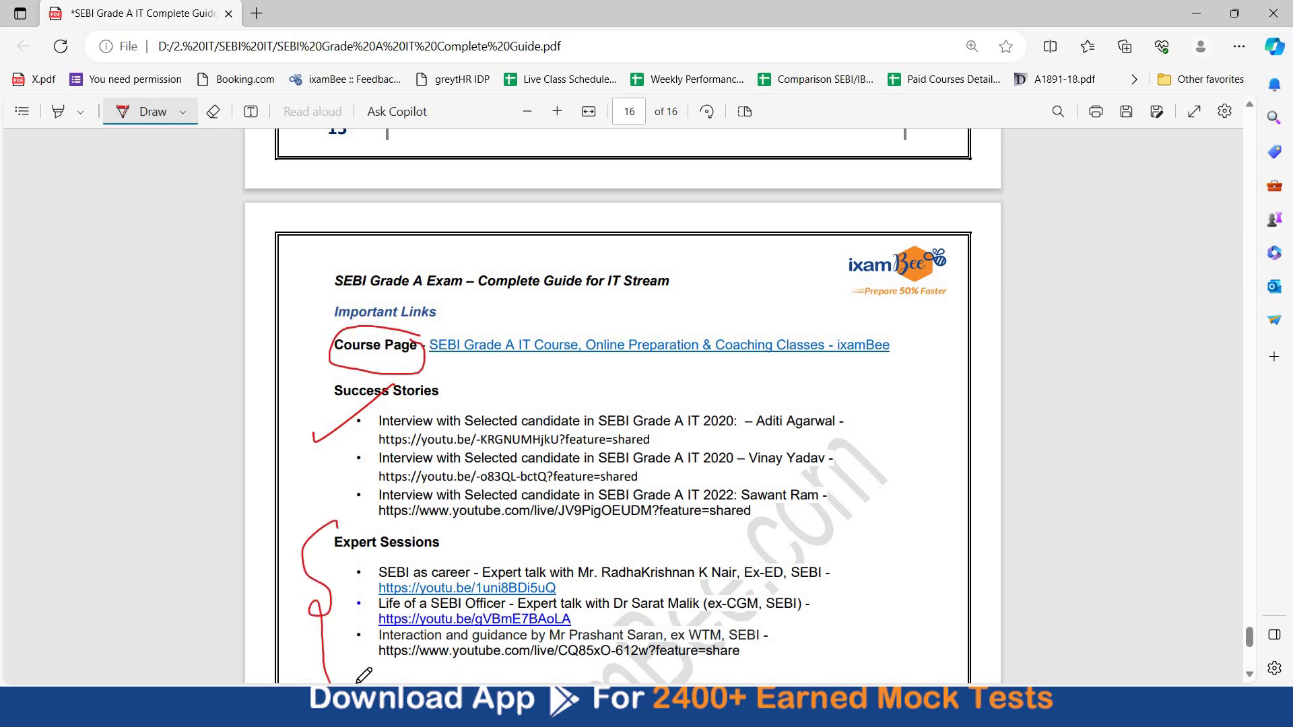